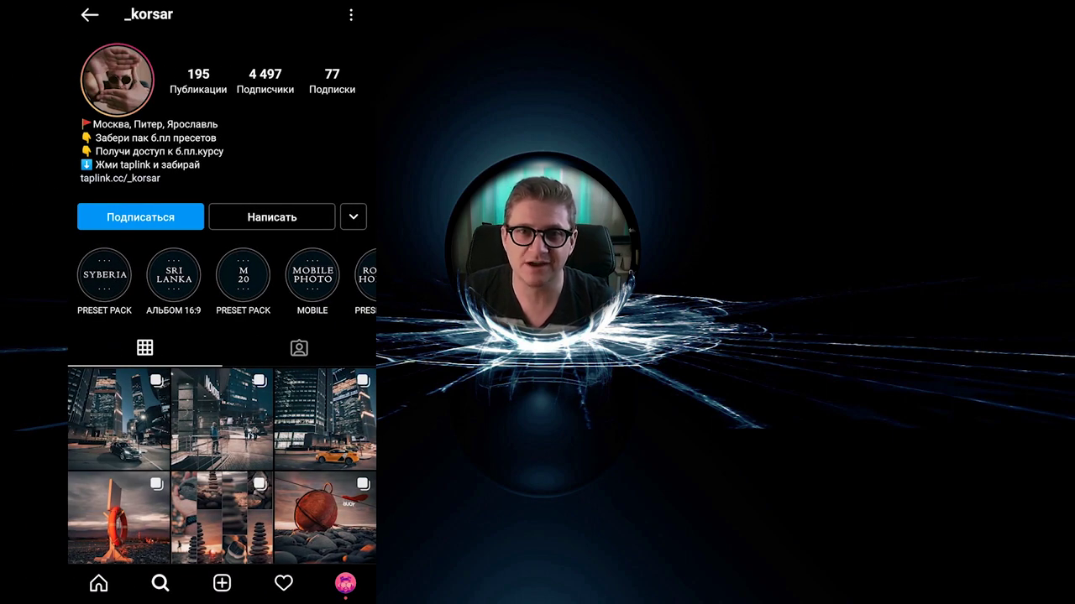
# Follow the author in Taplink and open the free Universal presets Google Drive folder
pyautogui.click(141, 217)
pyautogui.click(120, 178)
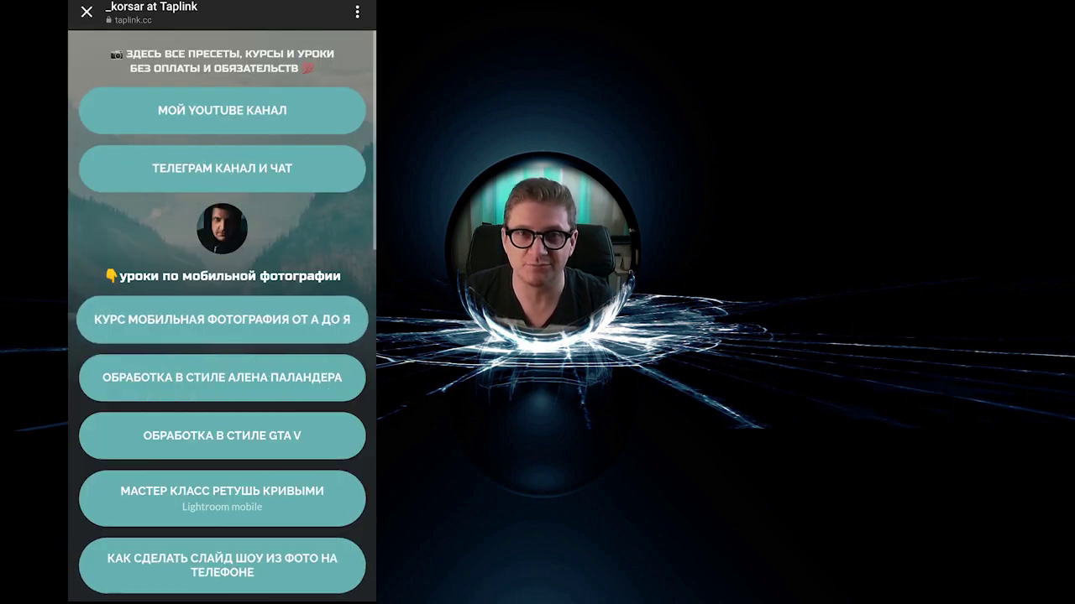
pyautogui.moveTo(271, 486); pyautogui.dragTo(286, 11)
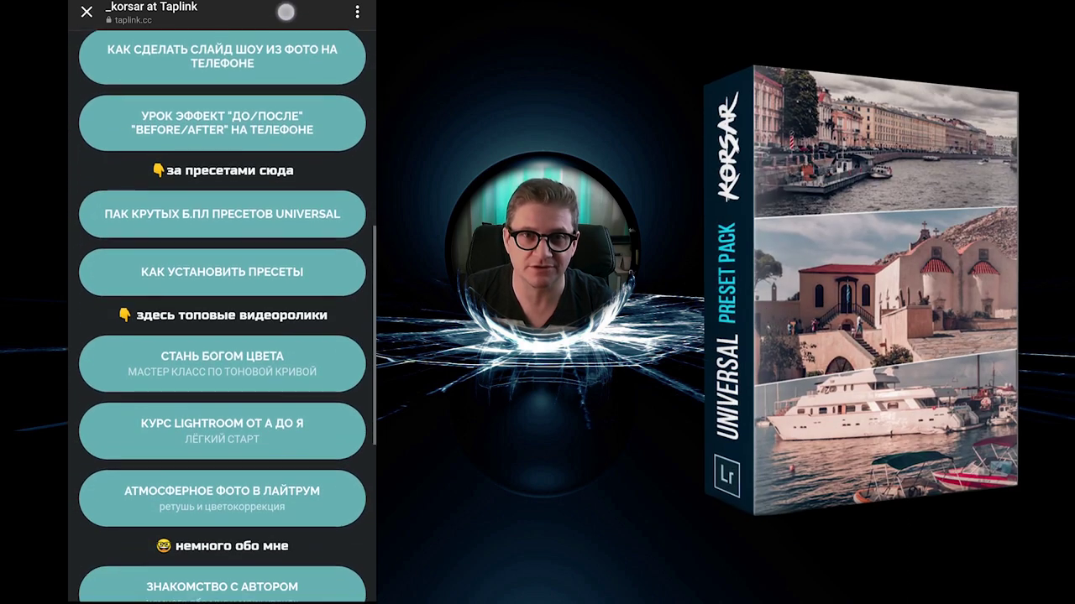
pyautogui.click(223, 214)
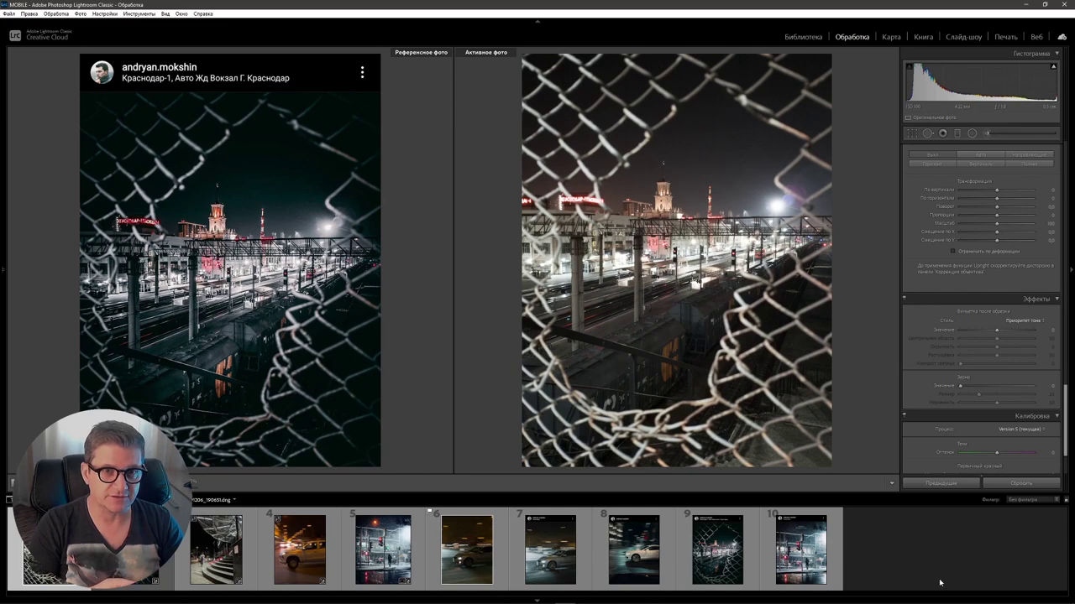
# Collapse the Develop module's bottom Filmstrip to enlarge both photos
pyautogui.click(537, 601)
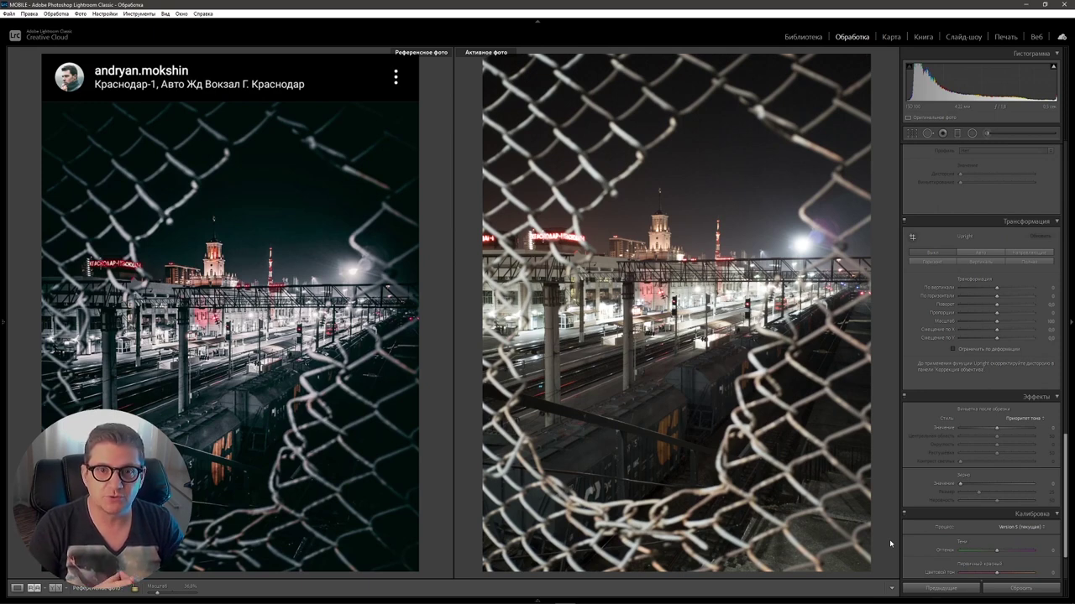
# Set Highlights to about -71, Shadows +70, Whites -71 and Blacks +46 in Basic
pyautogui.scroll(10, 1058, 289)
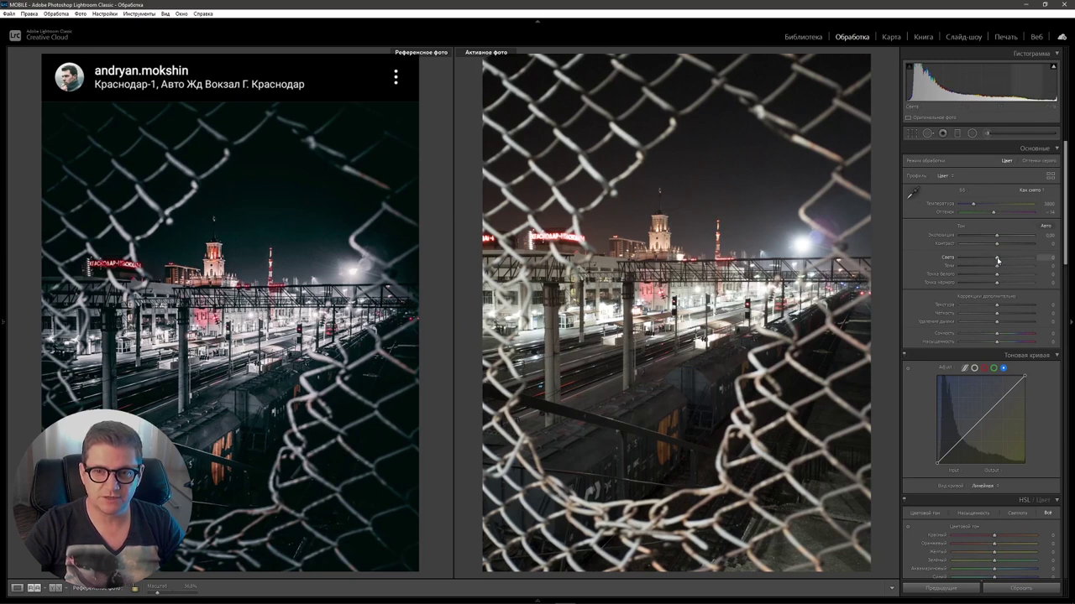
pyautogui.moveTo(997, 261); pyautogui.dragTo(969, 256)
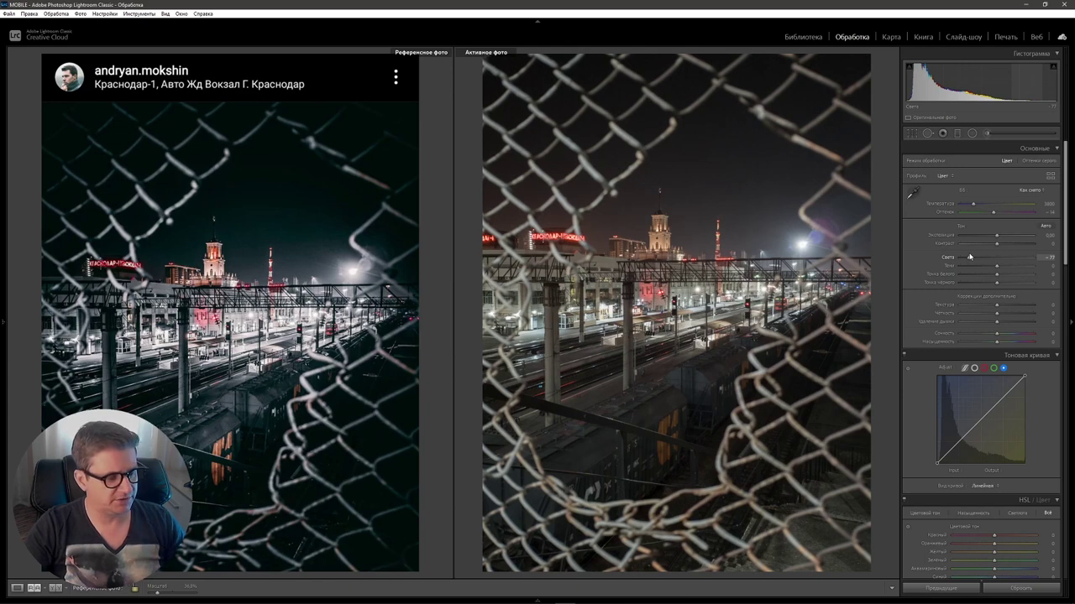
pyautogui.moveTo(970, 257); pyautogui.dragTo(971, 257)
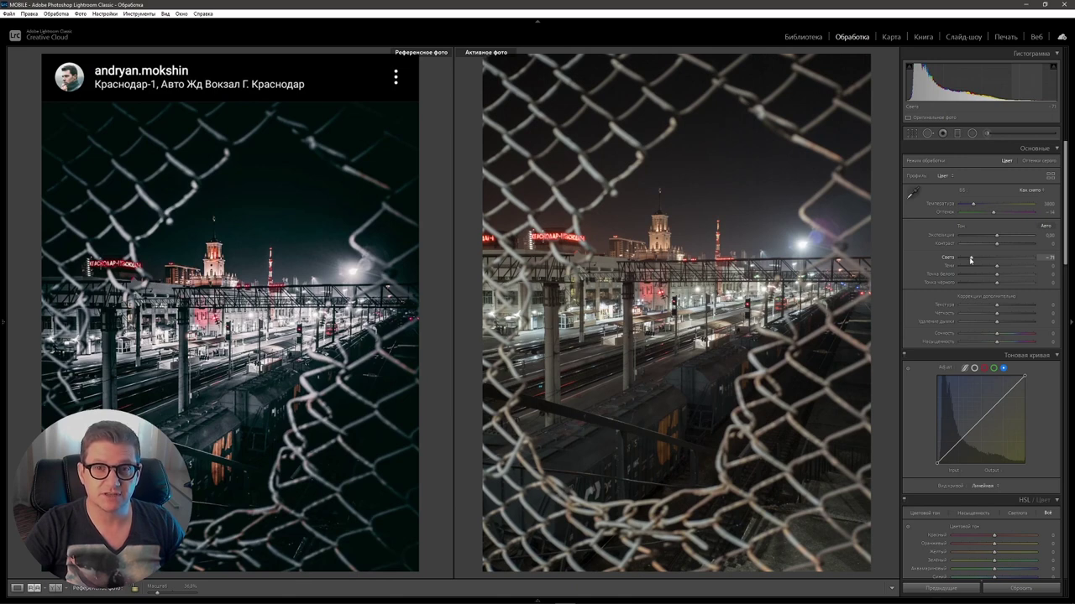
pyautogui.moveTo(1016, 270); pyautogui.dragTo(1024, 272)
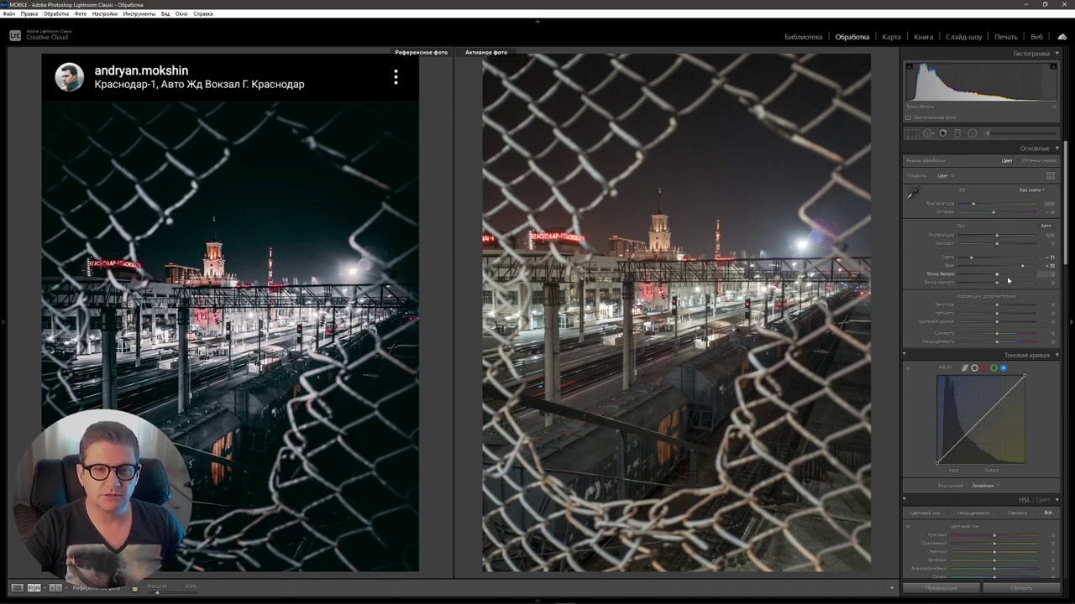
pyautogui.moveTo(996, 273); pyautogui.dragTo(970, 274)
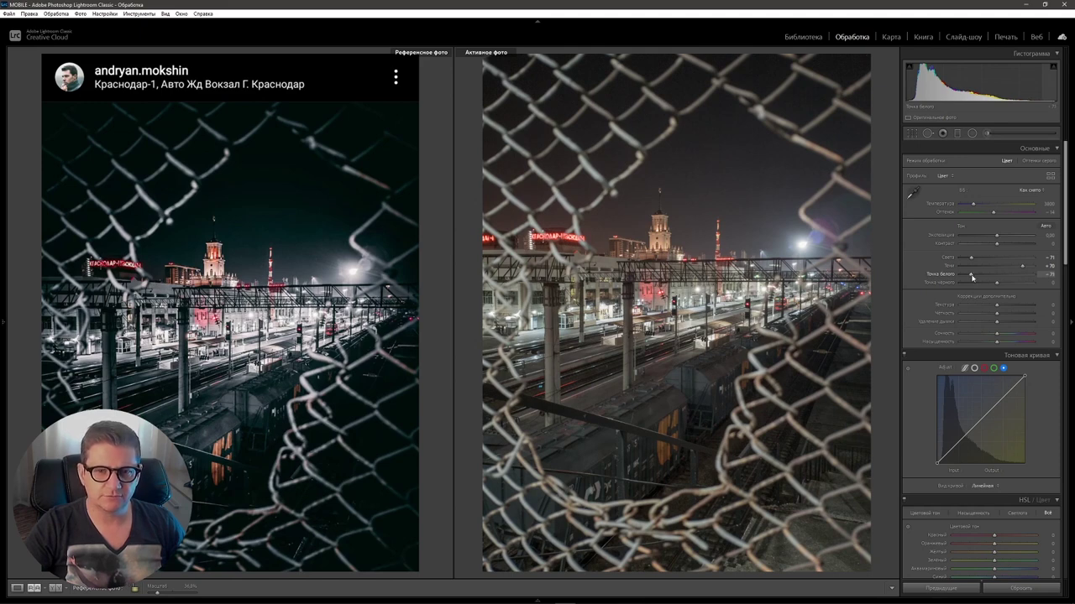
pyautogui.moveTo(996, 283); pyautogui.dragTo(1015, 283)
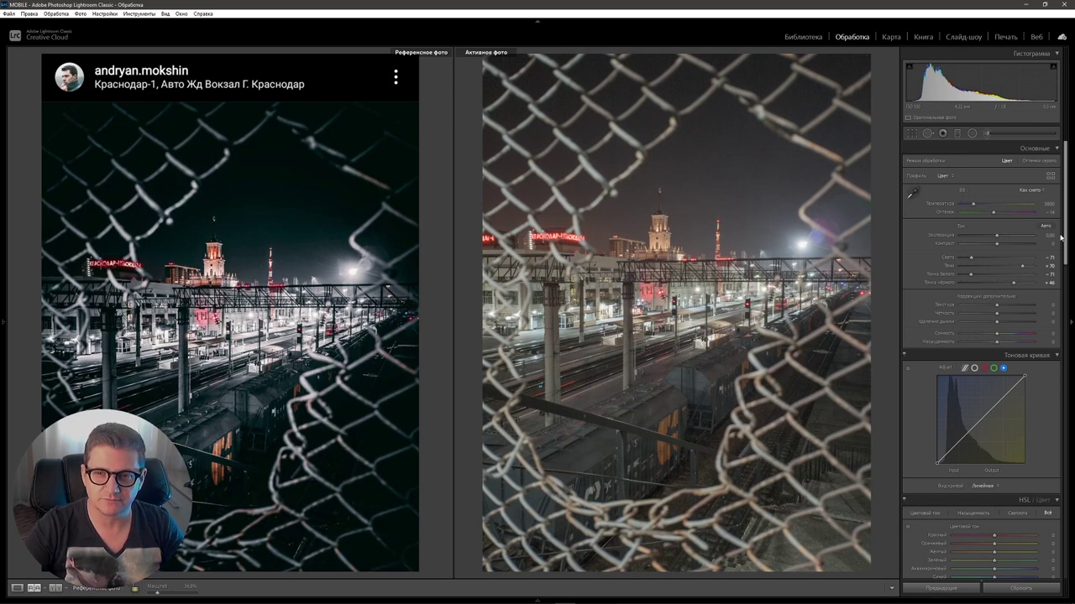
# Desaturate purples, magentas and aquas to -100 and blues to -88 in HSL
pyautogui.scroll(-5, 1049, 277)
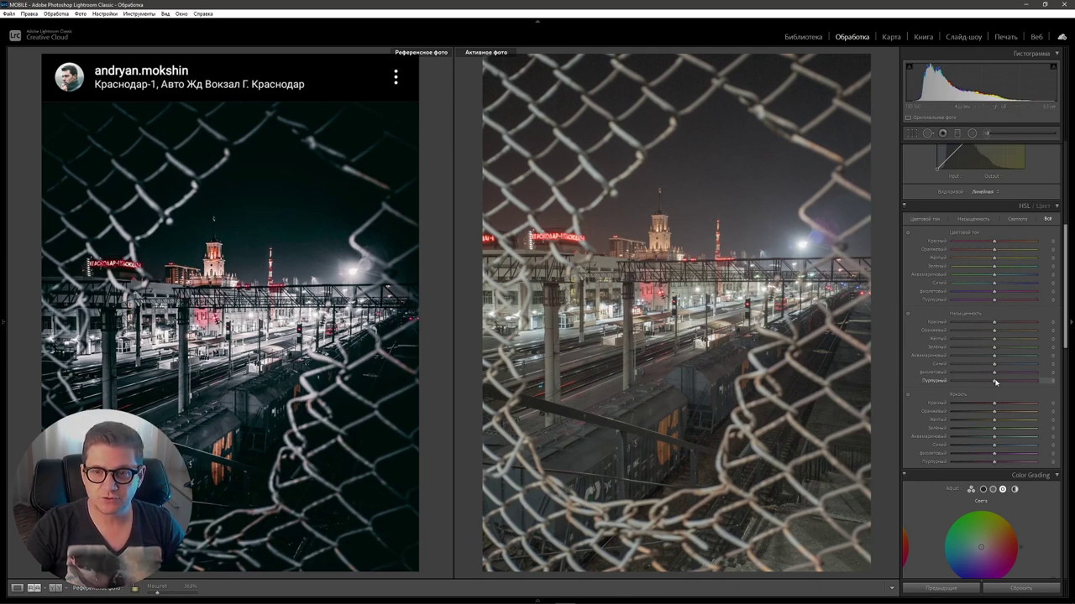
pyautogui.moveTo(936, 381); pyautogui.dragTo(917, 372)
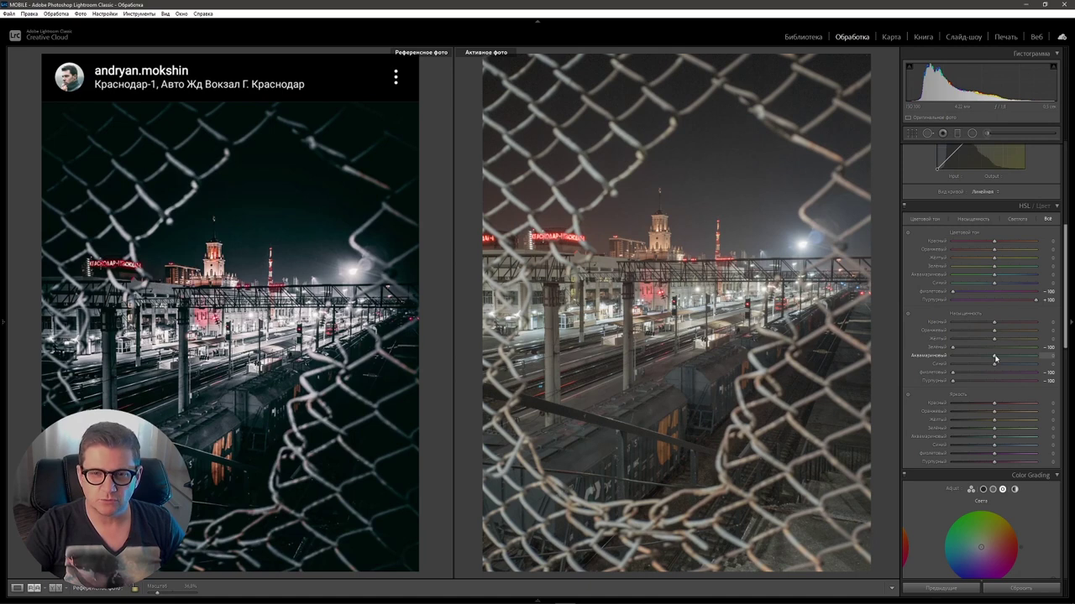
pyautogui.moveTo(961, 356); pyautogui.dragTo(946, 356)
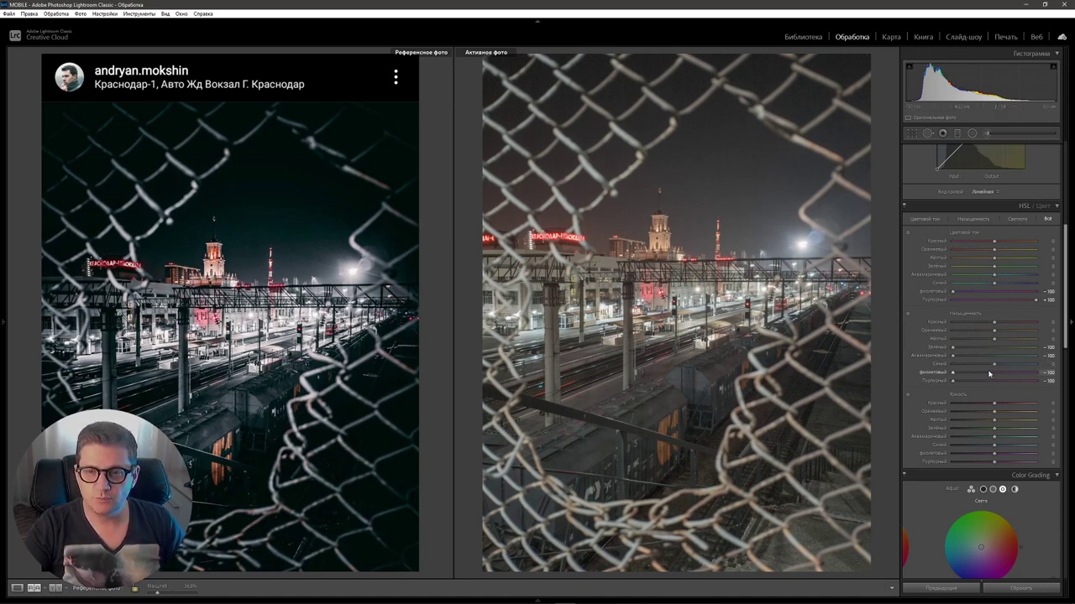
pyautogui.moveTo(993, 366); pyautogui.dragTo(958, 366)
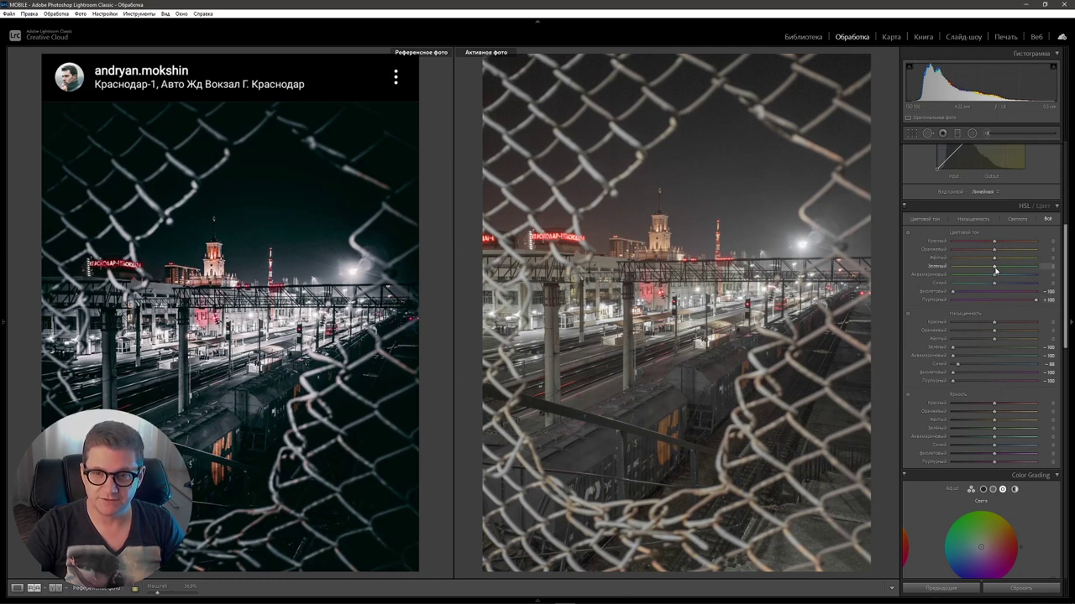
# Shift HSL hues: Green to +100, Yellow to -100, Orange to about -13
pyautogui.moveTo(996, 267); pyautogui.dragTo(1048, 270)
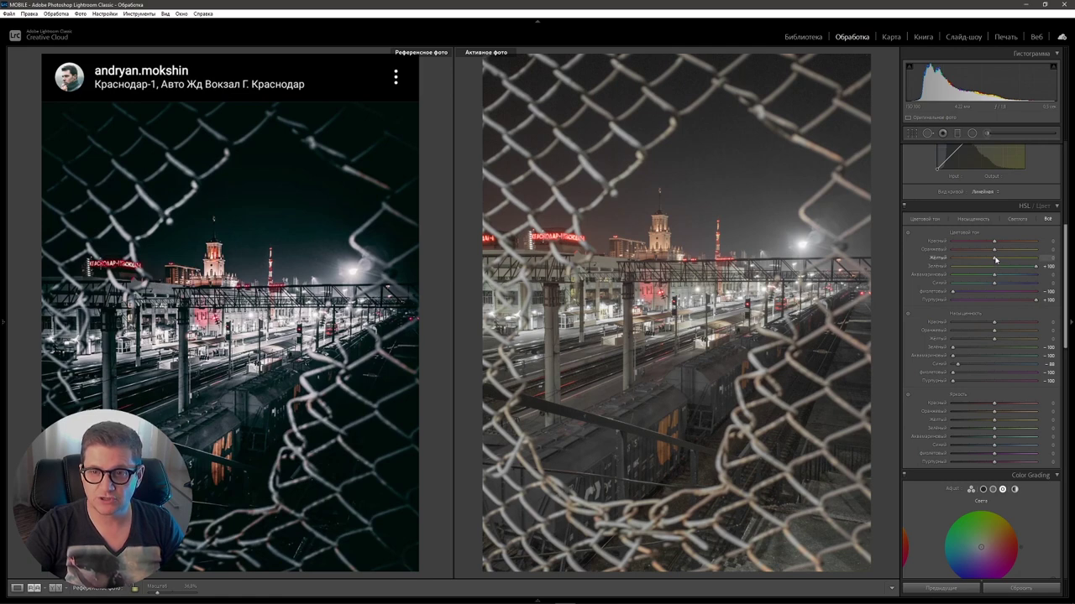
pyautogui.moveTo(995, 259); pyautogui.dragTo(948, 258)
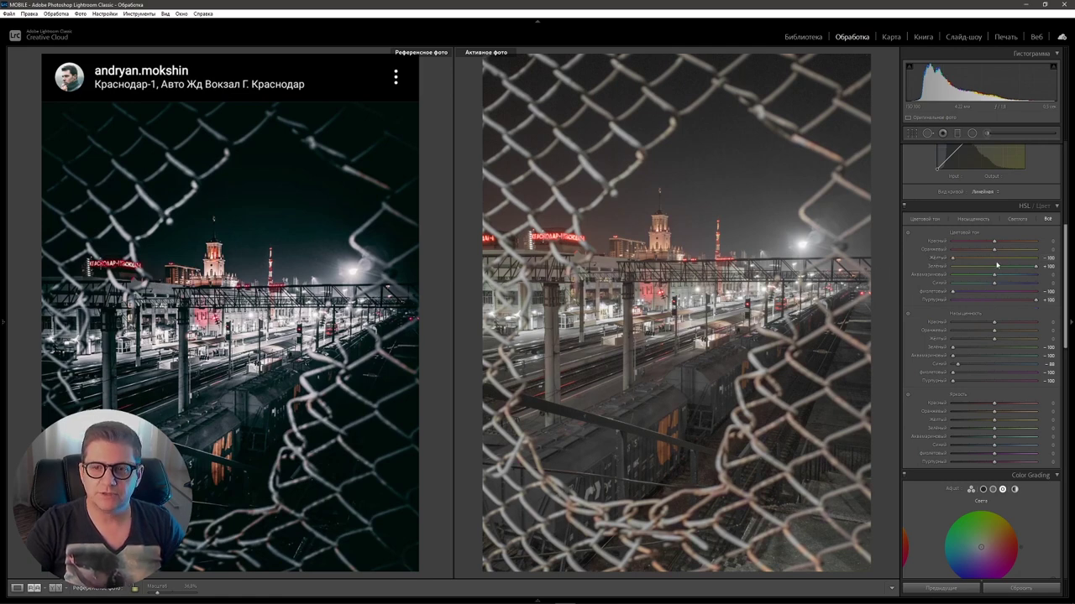
pyautogui.moveTo(994, 251); pyautogui.dragTo(987, 252)
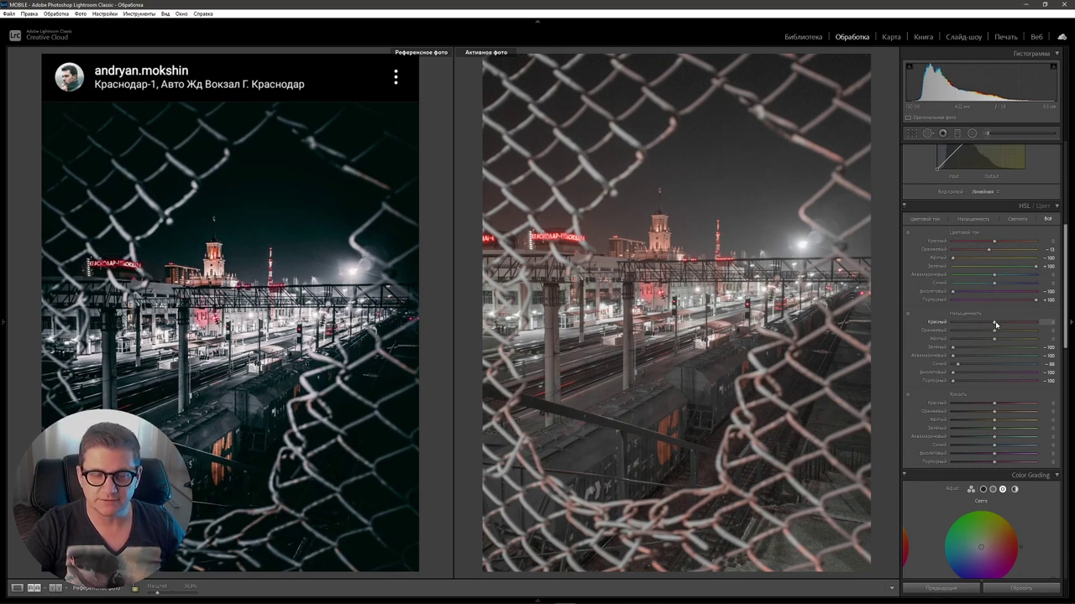
# Lower the HSL Red saturation to about -32
pyautogui.moveTo(995, 324)
pyautogui.mouseDown()
pyautogui.moveTo(980, 324)
pyautogui.moveTo(978, 336)
pyautogui.mouseUp()
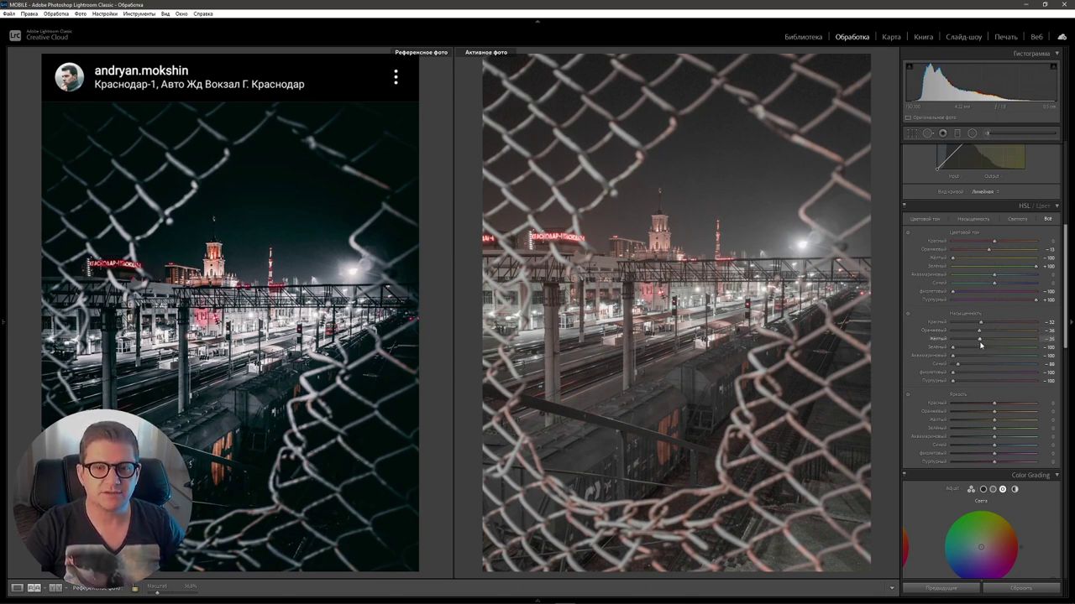
pyautogui.scroll(5, 1008, 353)
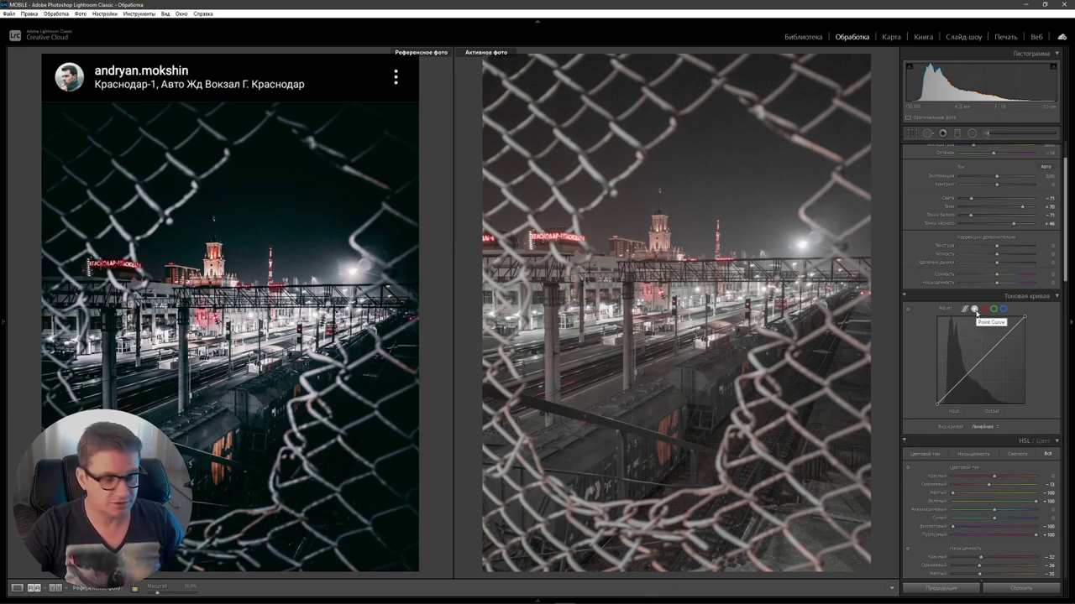
# Add a point on the RGB tone curve and pull its shadows down
pyautogui.press('alt')
pyautogui.click(980, 360)
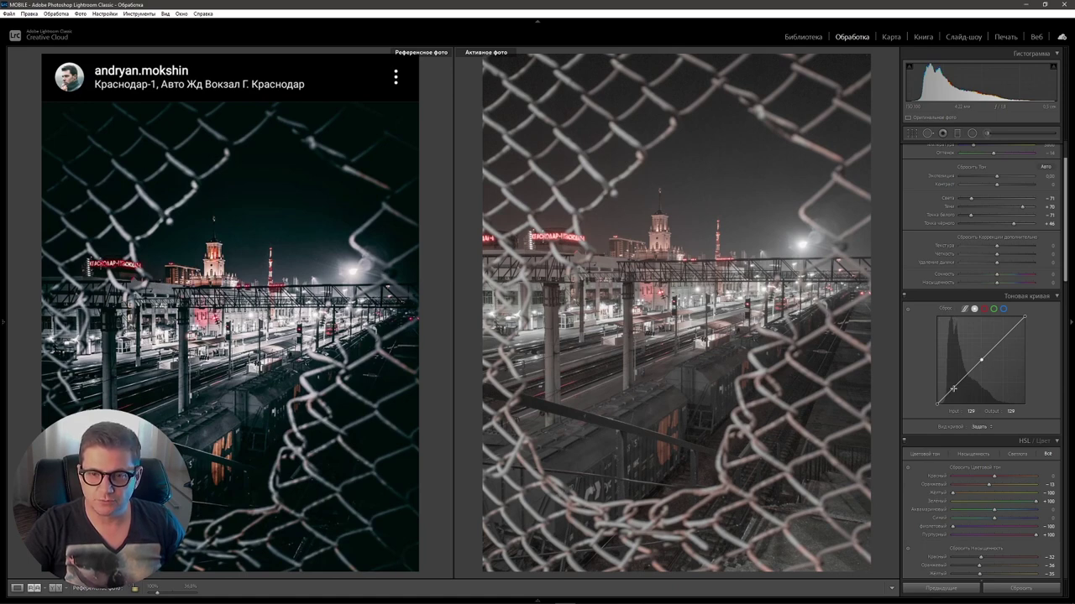
pyautogui.moveTo(953, 386); pyautogui.dragTo(957, 424)
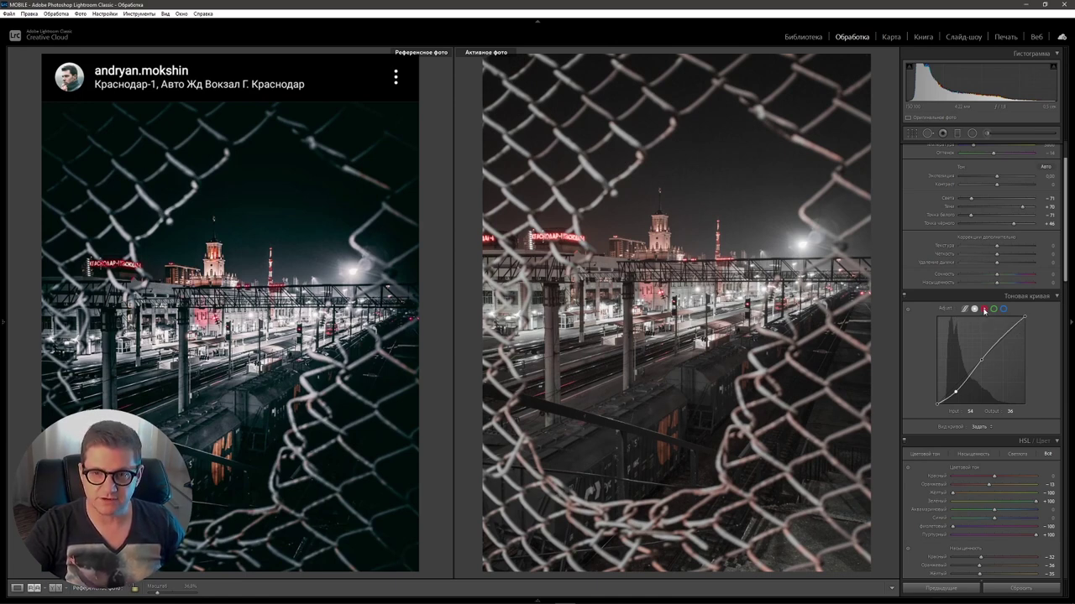
# S-curve the red channel: lower shadows for teal, raise highlights for warmth
pyautogui.click(984, 309)
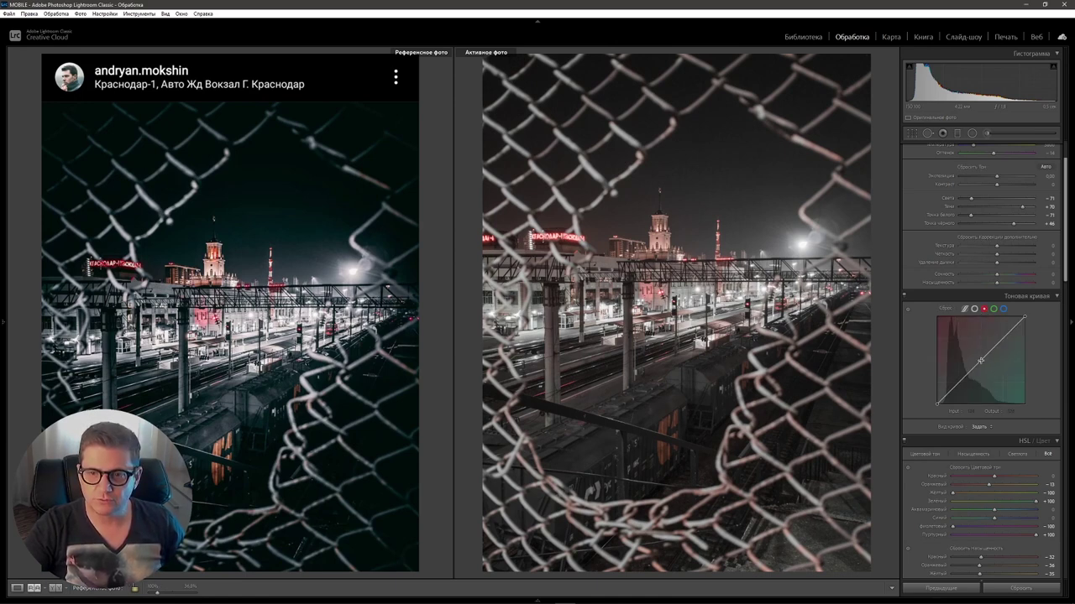
pyautogui.click(981, 360)
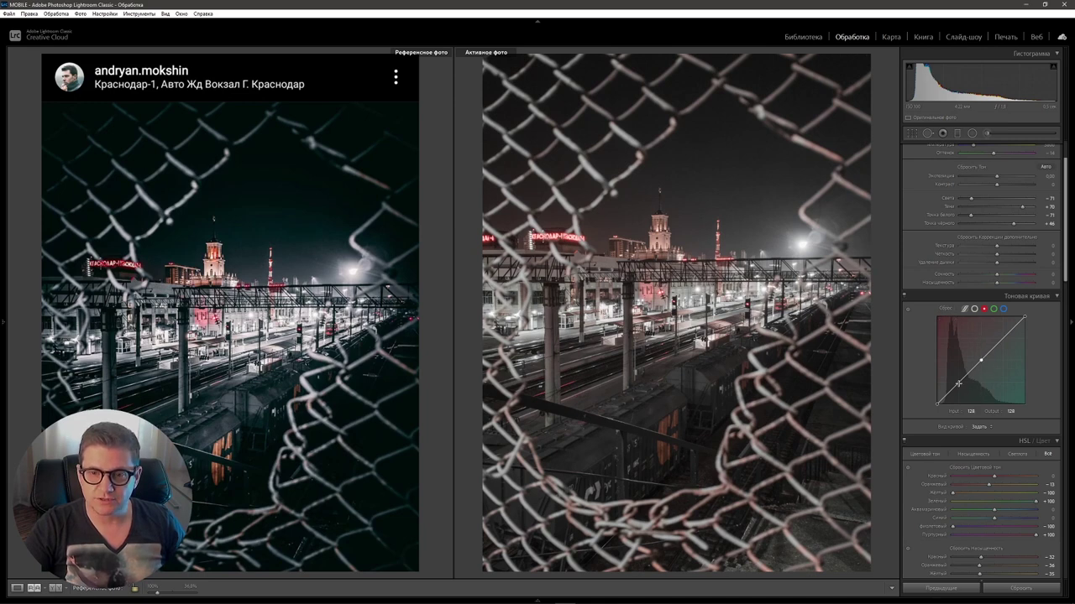
pyautogui.moveTo(958, 384); pyautogui.dragTo(966, 411)
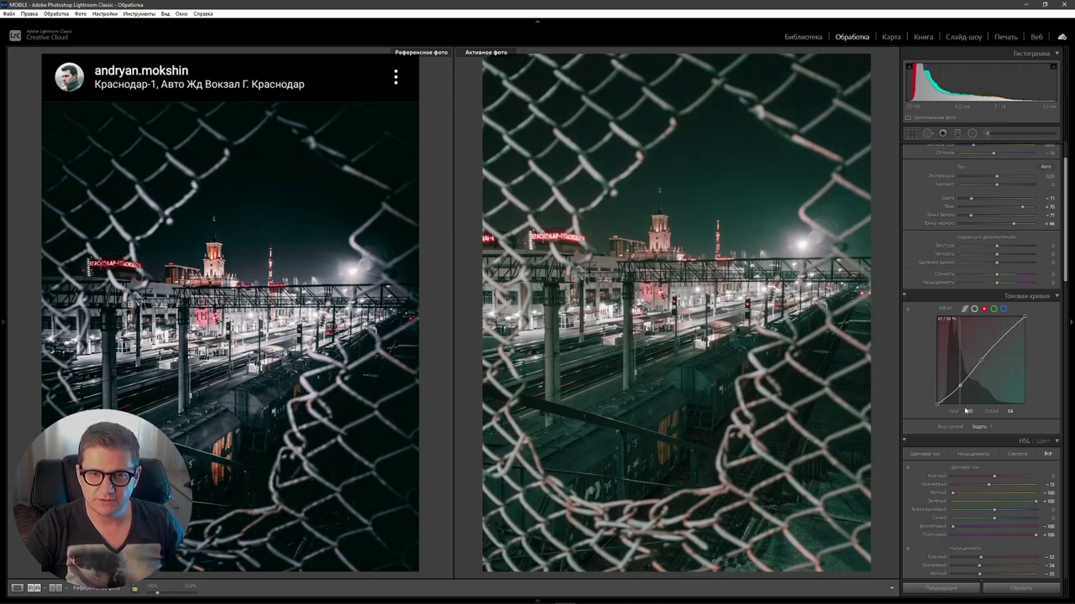
pyautogui.moveTo(1000, 340); pyautogui.dragTo(997, 326)
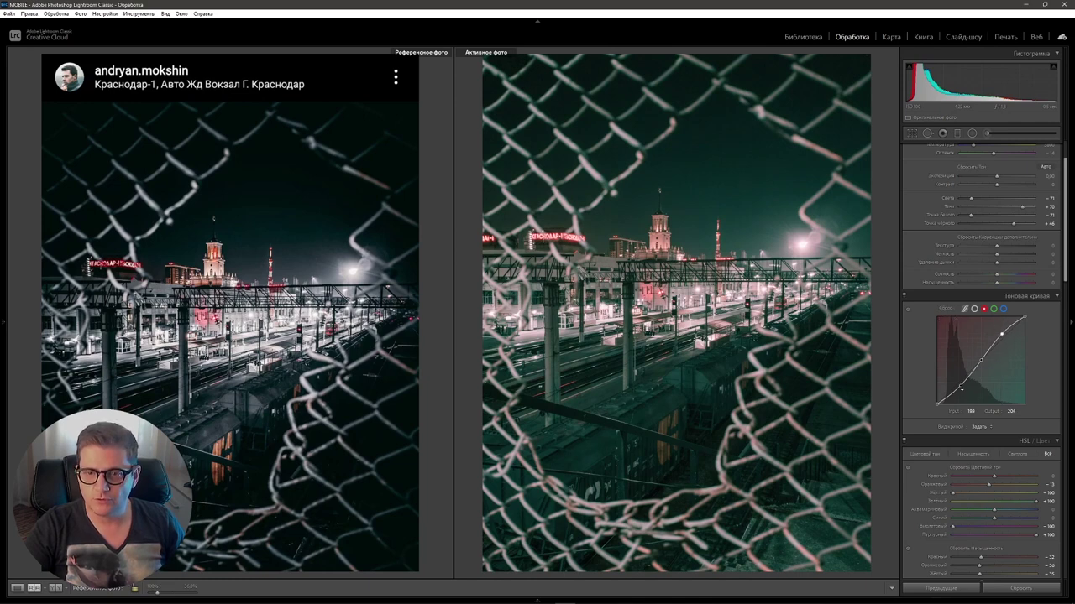
pyautogui.moveTo(961, 387); pyautogui.dragTo(962, 390)
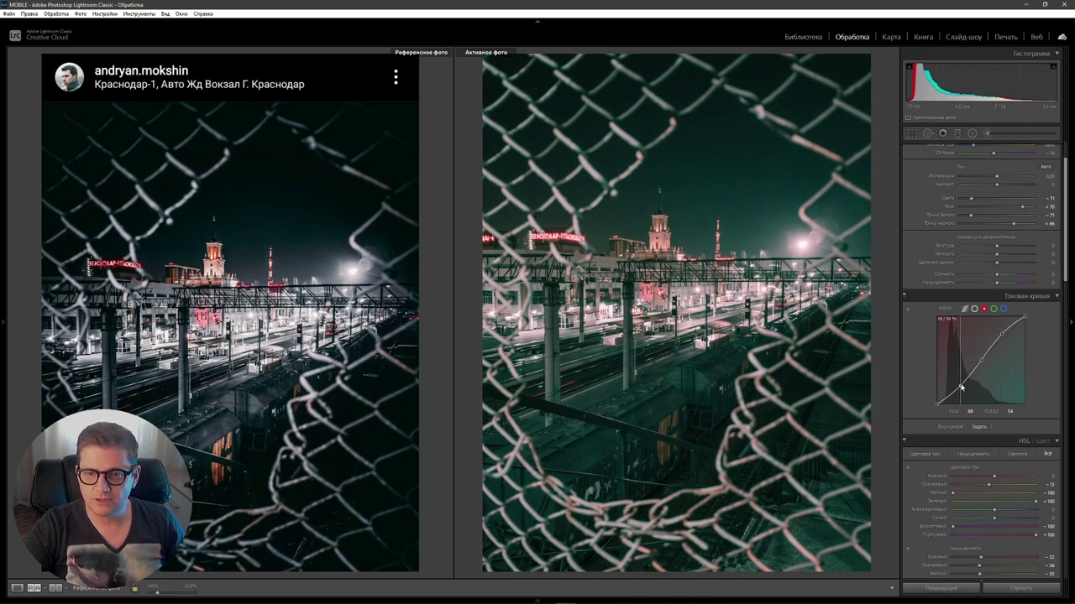
# S-curve the green channel, lowering shadows and raising the highlight point to output 206
pyautogui.click(994, 310)
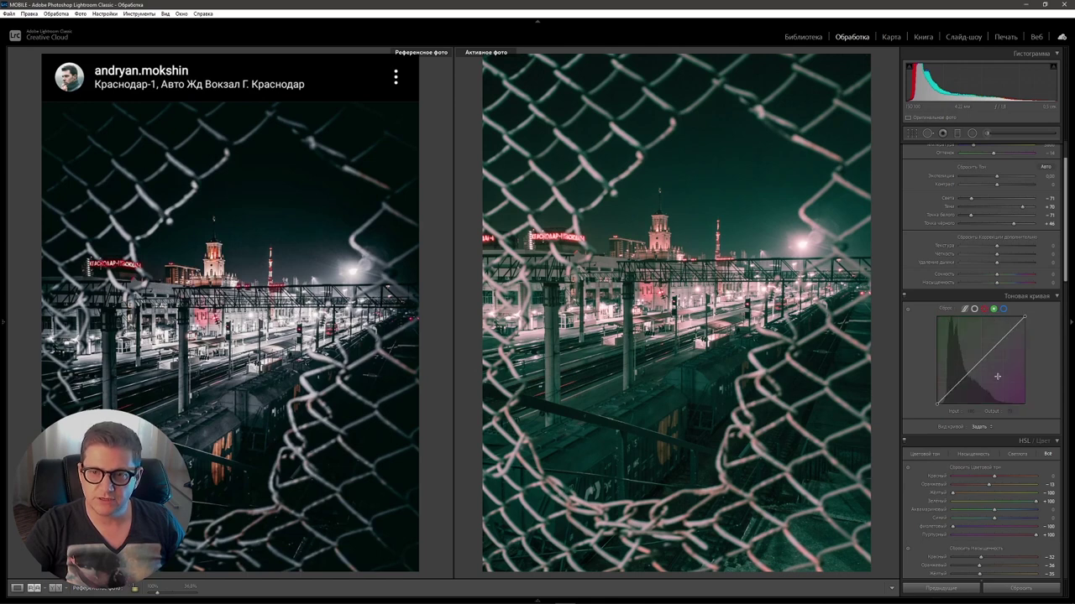
pyautogui.click(981, 360)
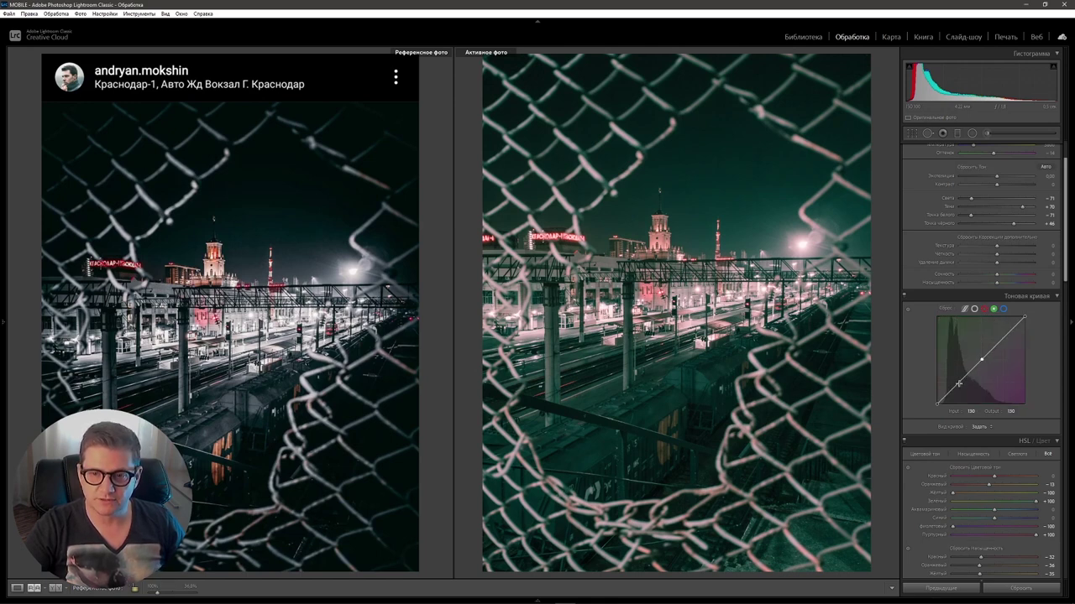
pyautogui.moveTo(959, 383); pyautogui.dragTo(963, 384)
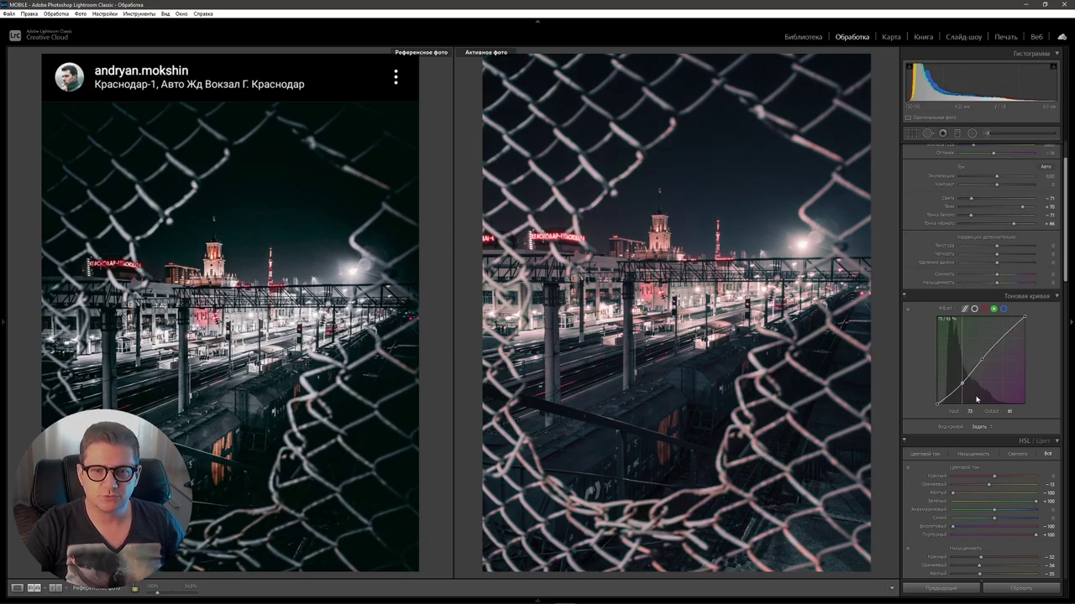
pyautogui.press('alt')
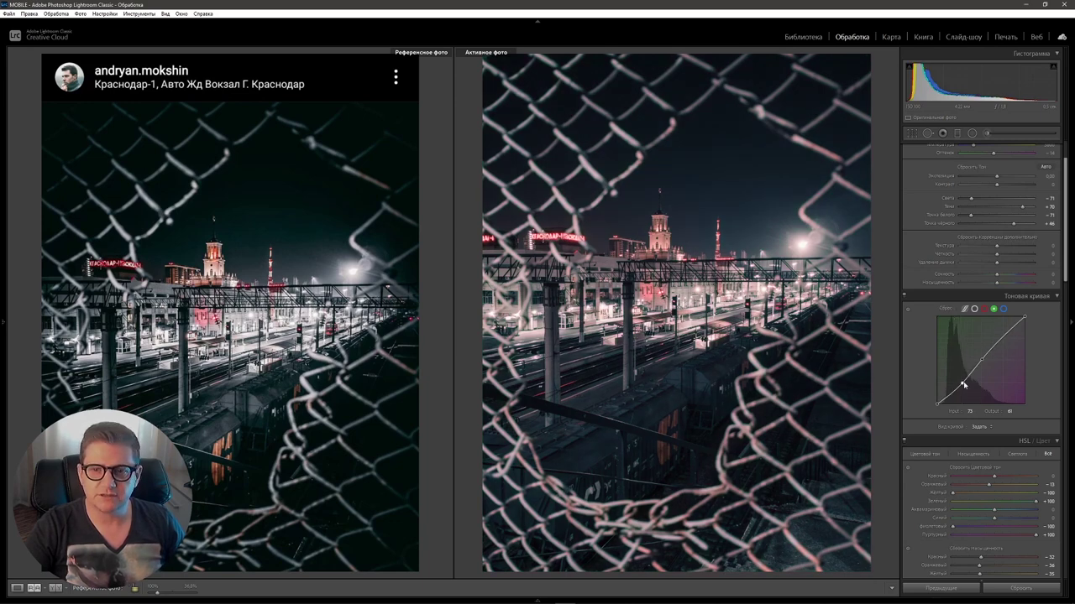
pyautogui.moveTo(1006, 336); pyautogui.dragTo(996, 328)
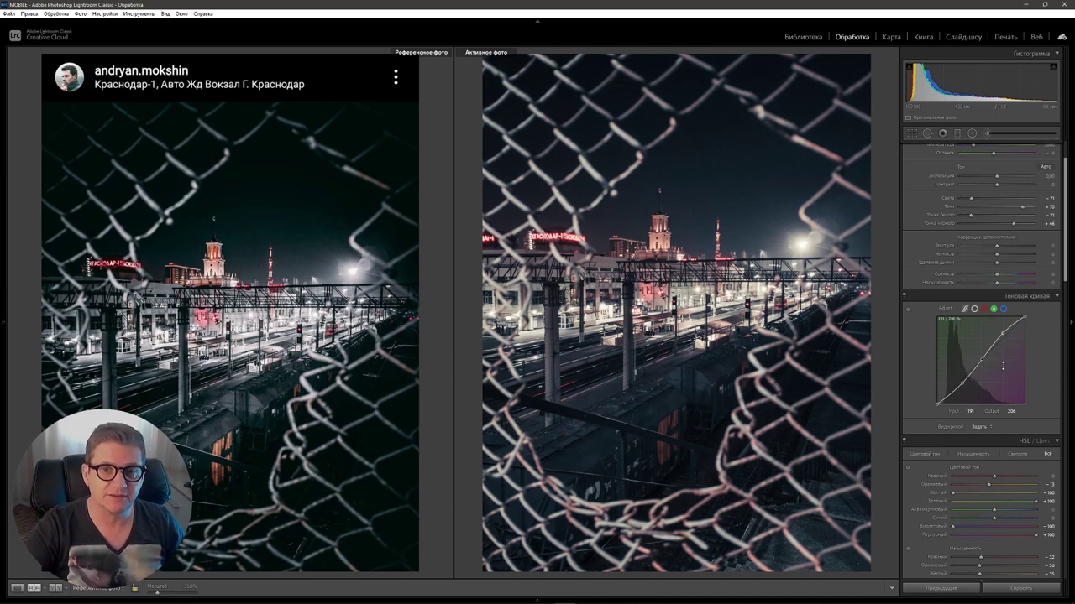
# Shape the blue channel curve with slightly lowered shadows and lifted highlights
pyautogui.click(1003, 309)
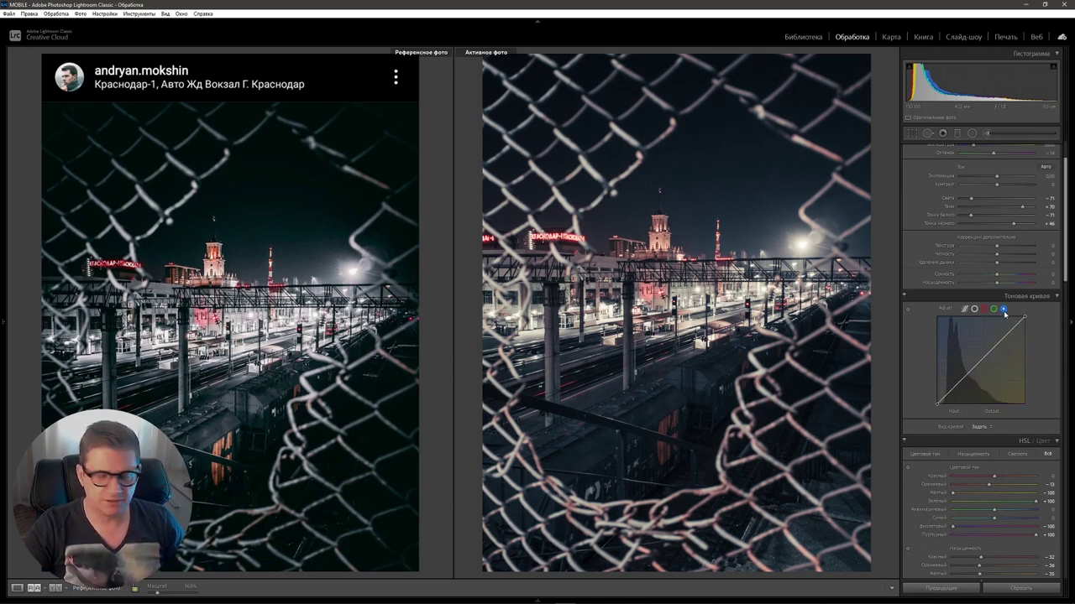
pyautogui.click(981, 361)
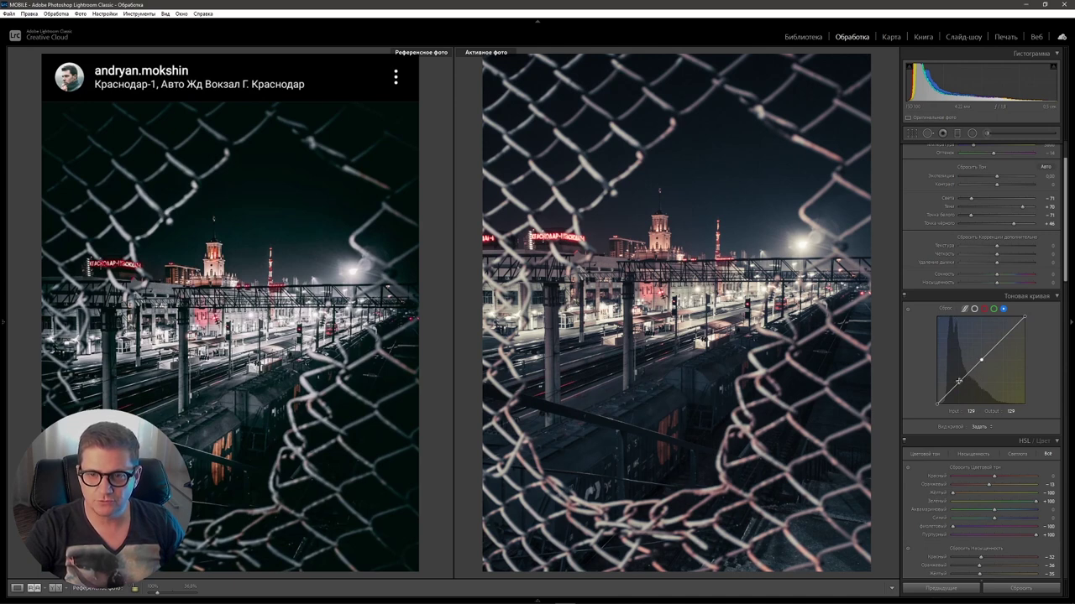
pyautogui.moveTo(958, 382); pyautogui.dragTo(963, 400)
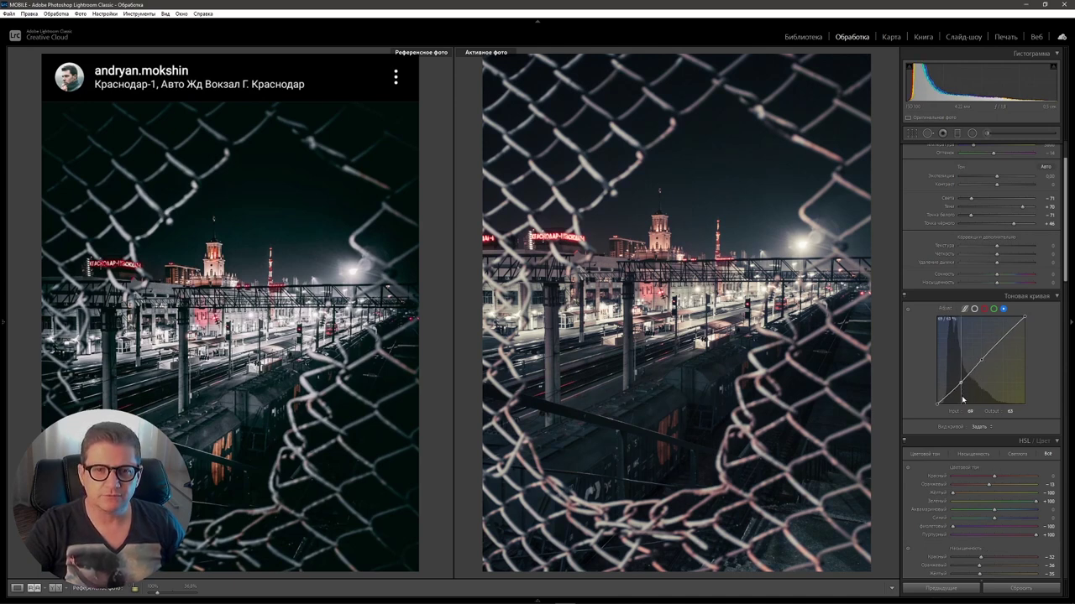
pyautogui.moveTo(965, 404); pyautogui.dragTo(966, 406)
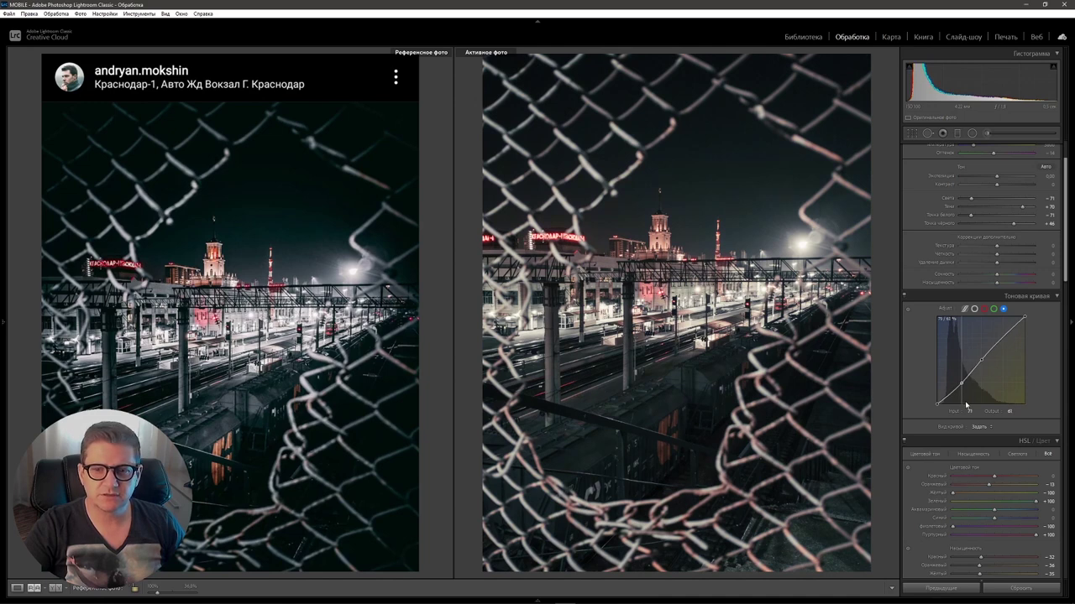
pyautogui.moveTo(1000, 341); pyautogui.dragTo(994, 325)
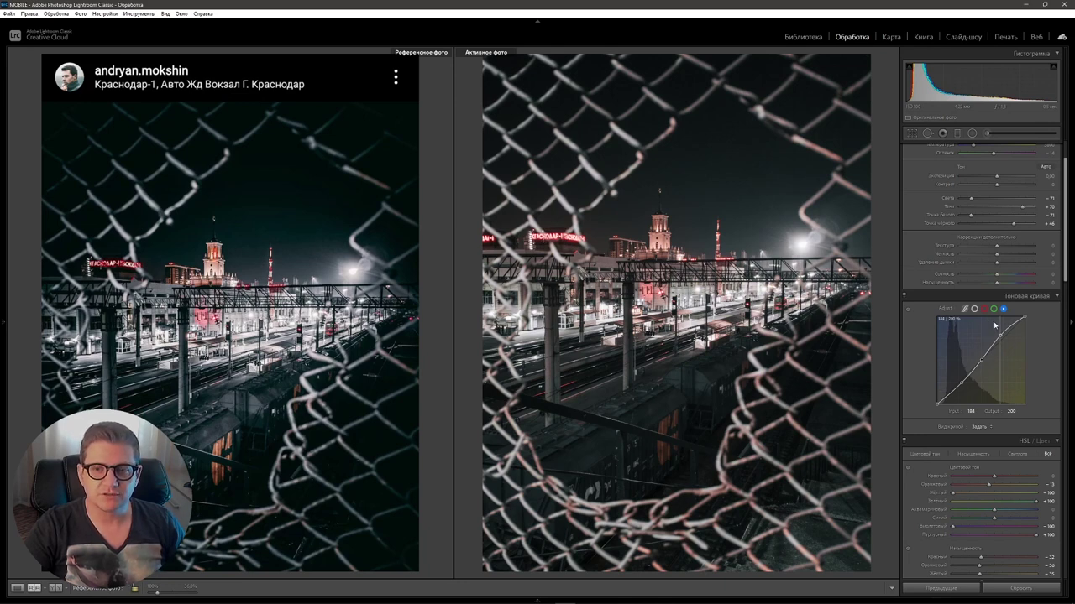
# Pull the red and green channel curve shadow points further down
pyautogui.click(984, 310)
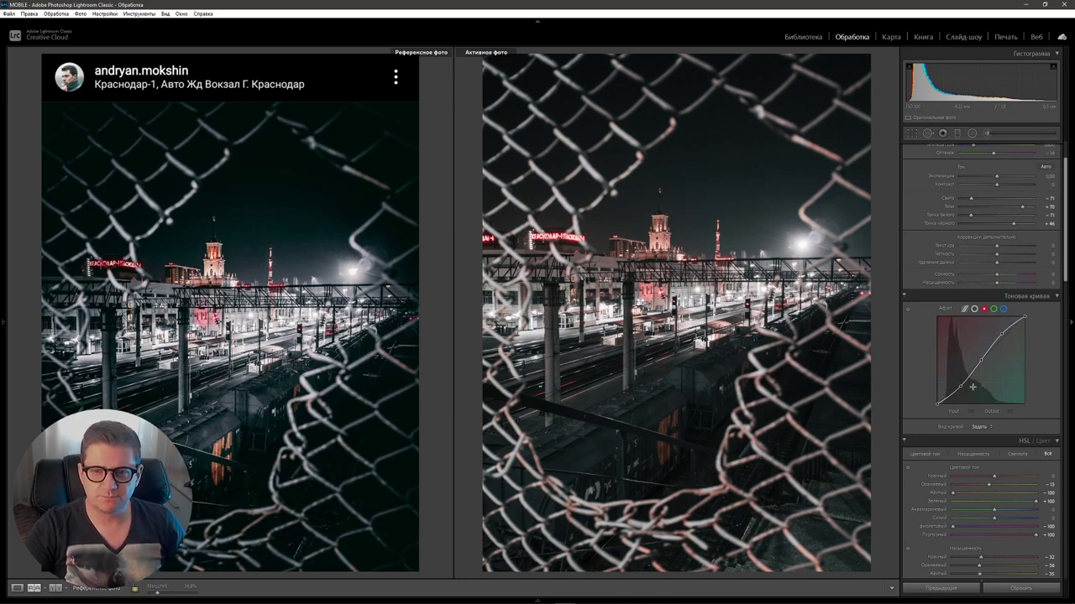
pyautogui.press('alt')
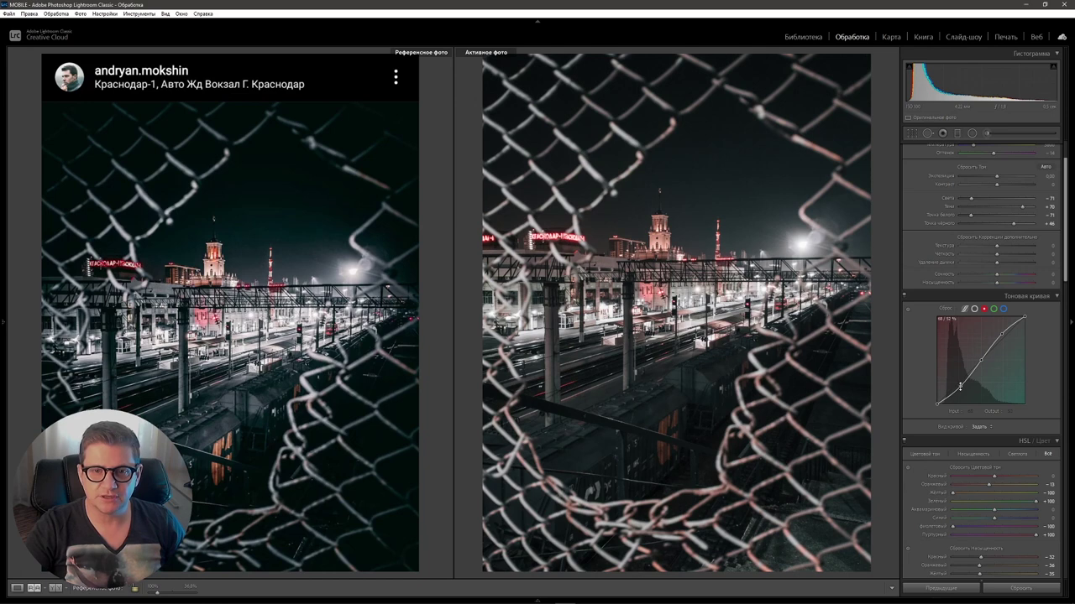
pyautogui.moveTo(959, 386); pyautogui.dragTo(963, 397)
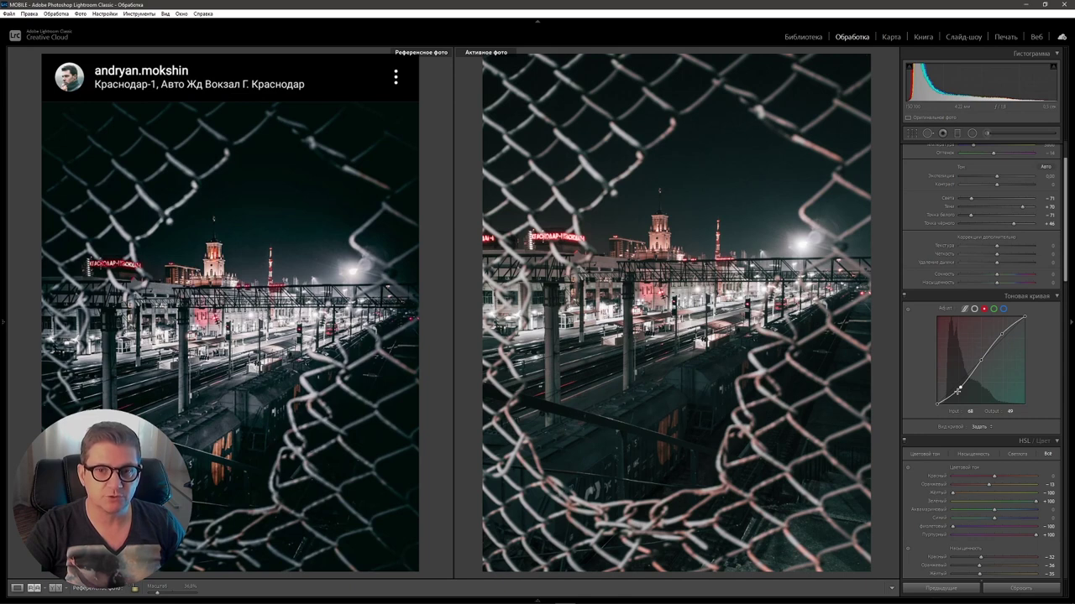
pyautogui.press('alt')
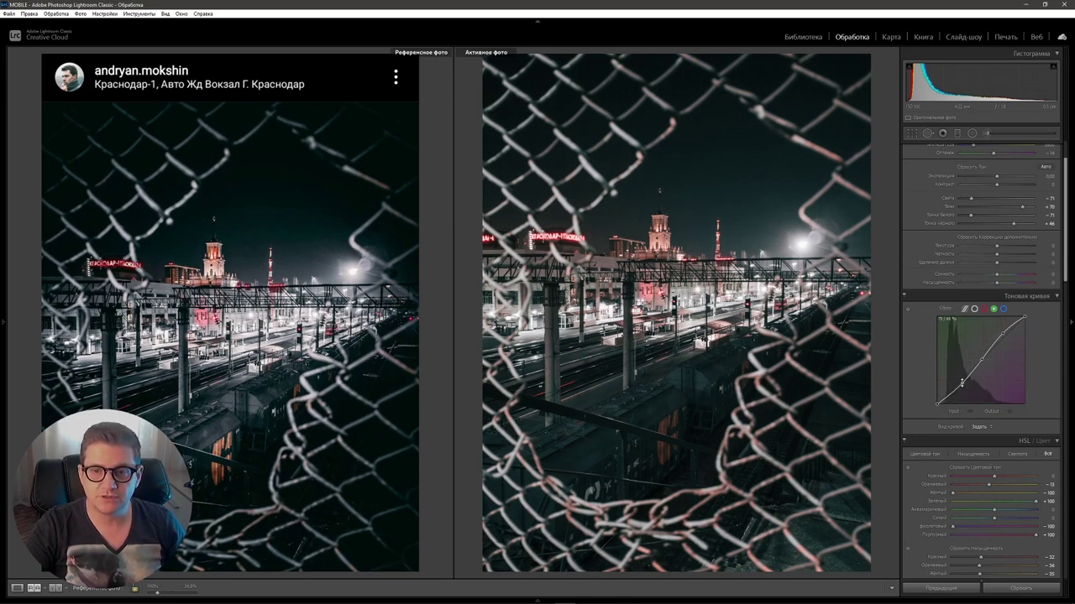
pyautogui.moveTo(962, 383)
pyautogui.mouseDown()
pyautogui.moveTo(964, 397)
pyautogui.moveTo(949, 395)
pyautogui.mouseUp()
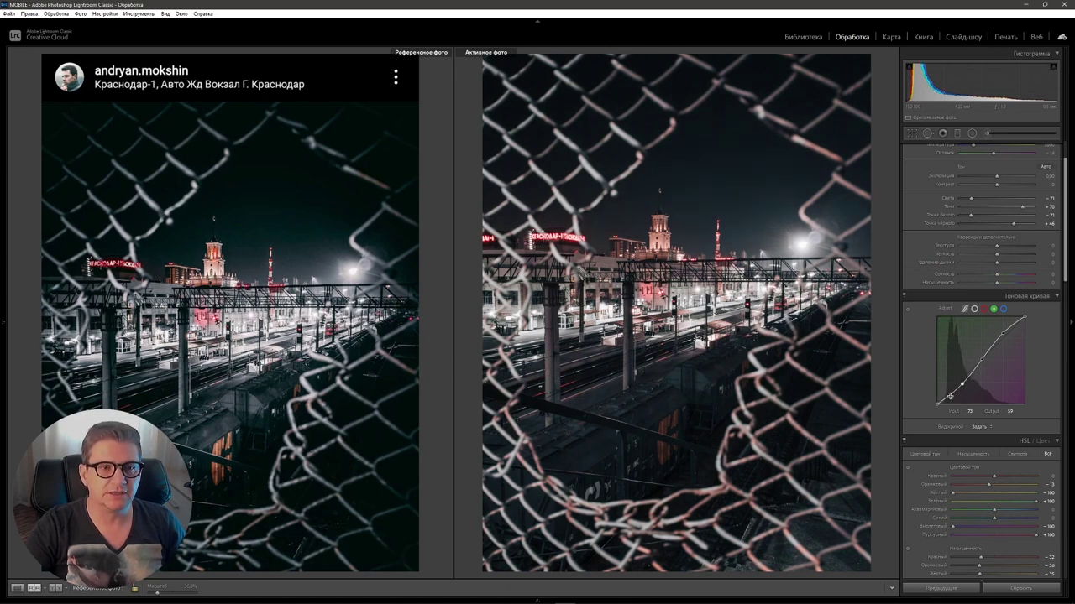
pyautogui.click(984, 309)
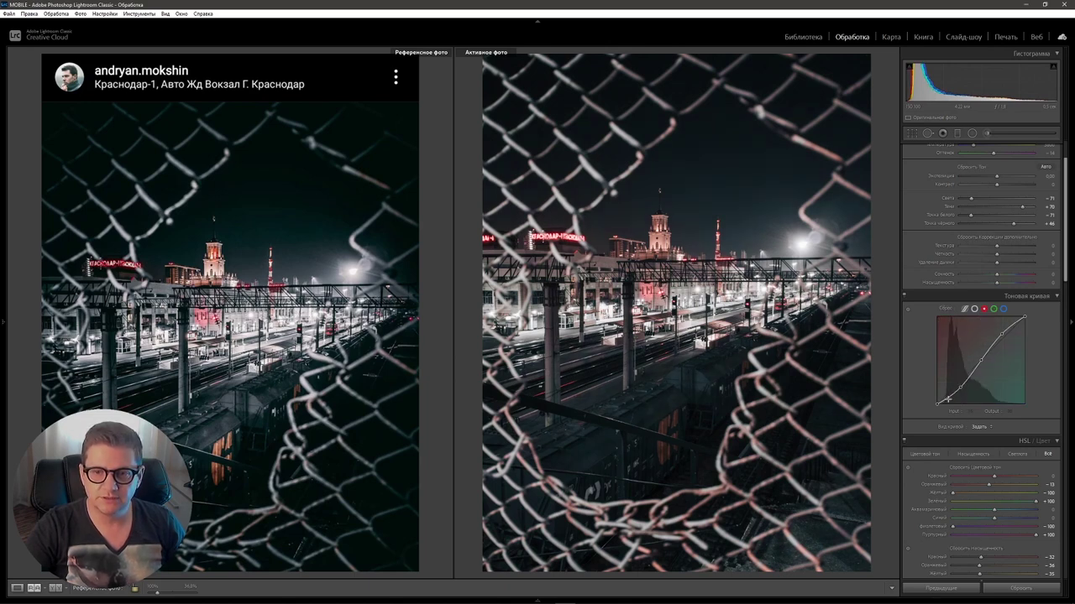
pyautogui.moveTo(952, 406); pyautogui.dragTo(952, 408)
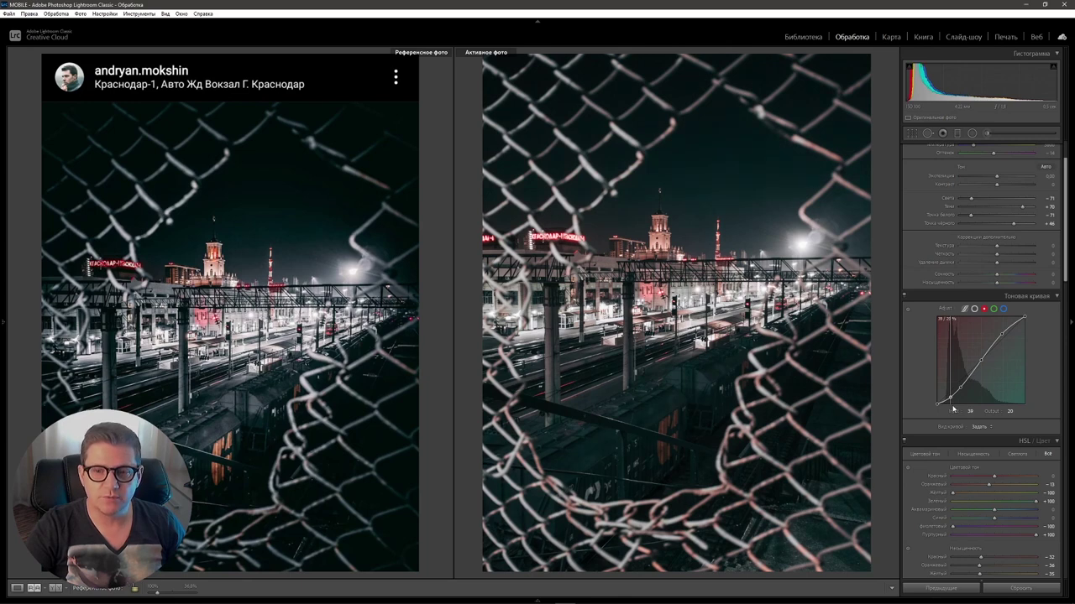
pyautogui.scroll(1, 1066, 273)
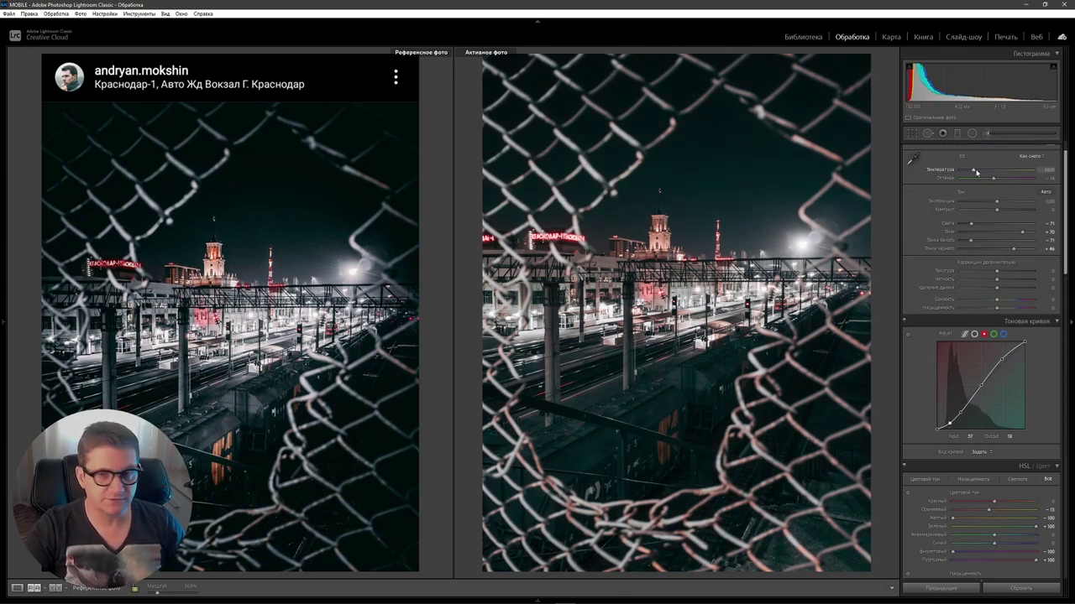
# Cool the white balance Temperature to 3569, reducing the orange cast
pyautogui.moveTo(974, 170); pyautogui.dragTo(969, 171)
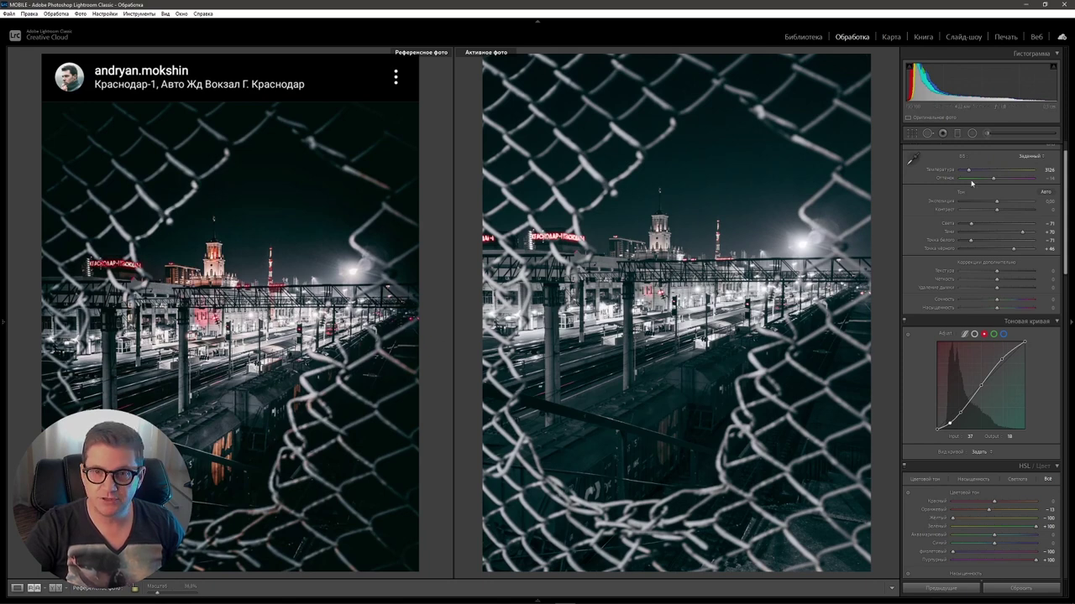
pyautogui.moveTo(967, 171); pyautogui.dragTo(981, 171)
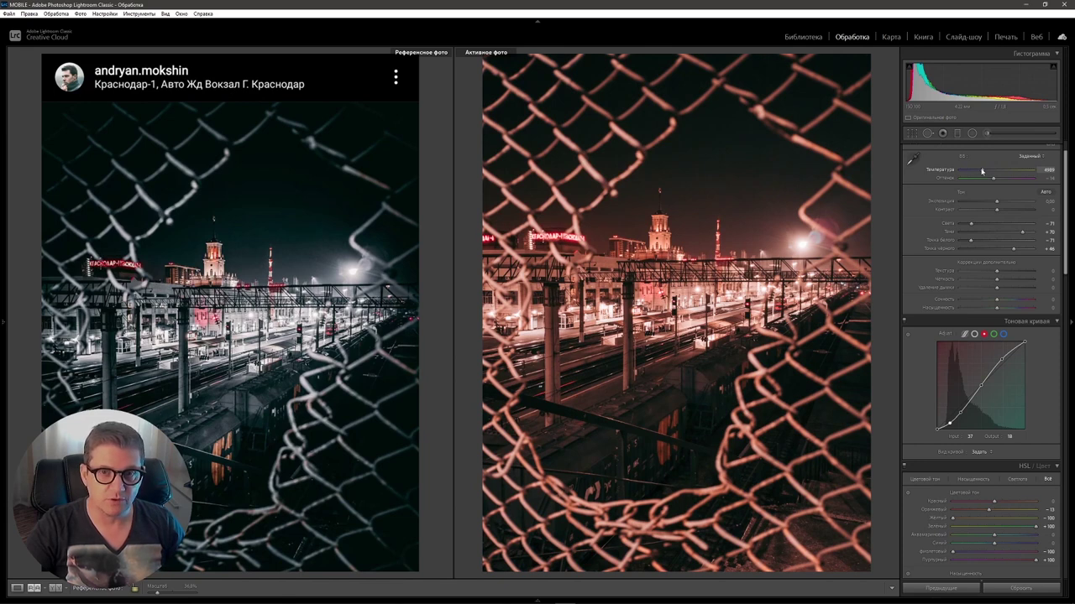
pyautogui.moveTo(982, 171); pyautogui.dragTo(976, 172)
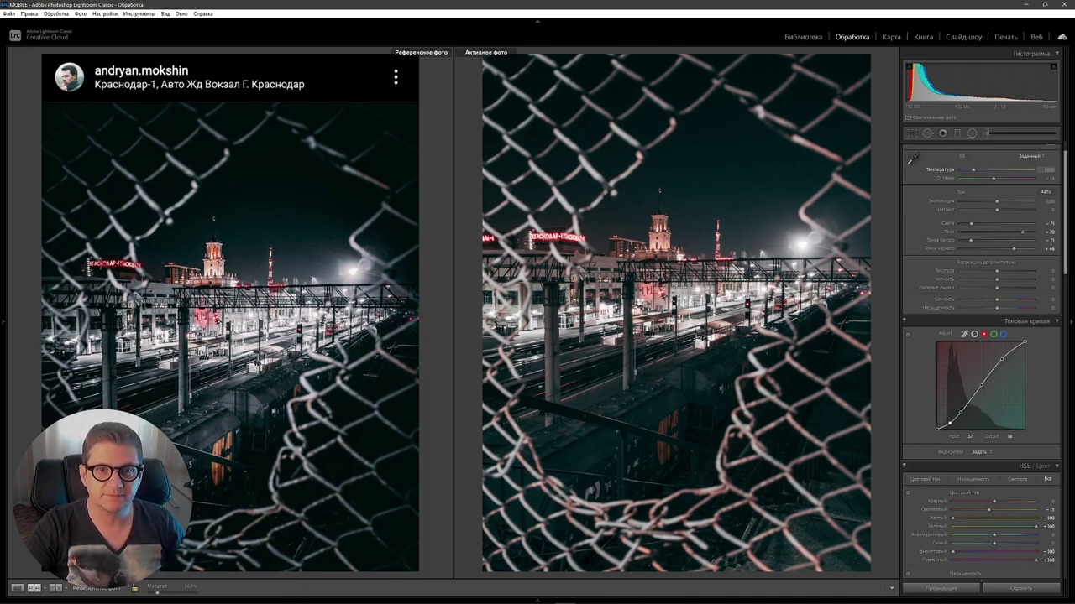
pyautogui.moveTo(973, 170); pyautogui.dragTo(971, 171)
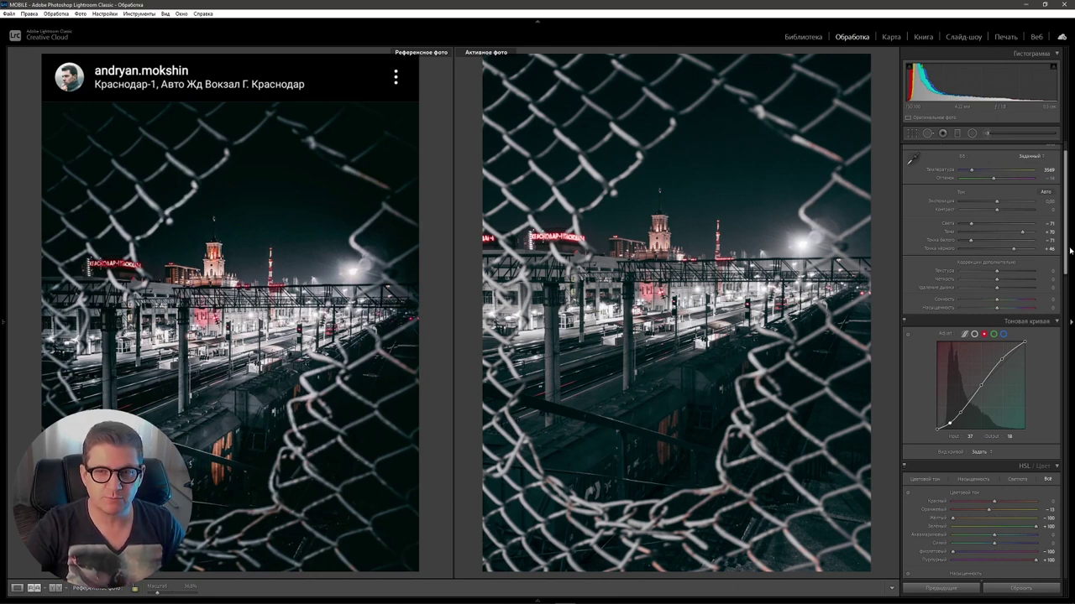
pyautogui.moveTo(1069, 250); pyautogui.dragTo(1060, 359)
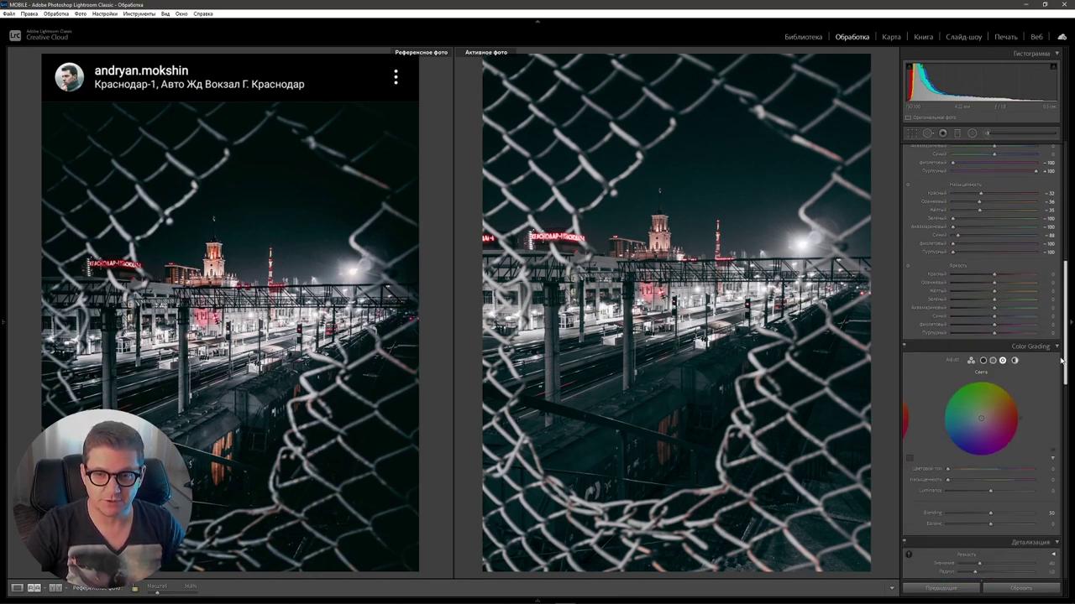
# Tint the Color Grading shadows teal at hue 199 and saturation 39
pyautogui.scroll(-2, 1024, 353)
pyautogui.click(983, 299)
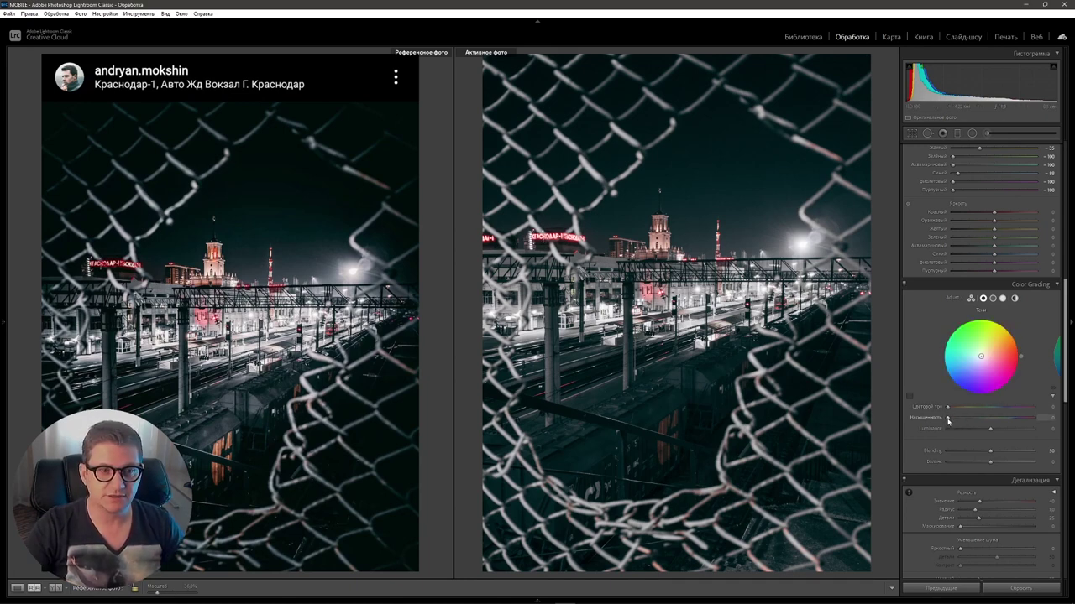
pyautogui.moveTo(948, 418); pyautogui.dragTo(968, 420)
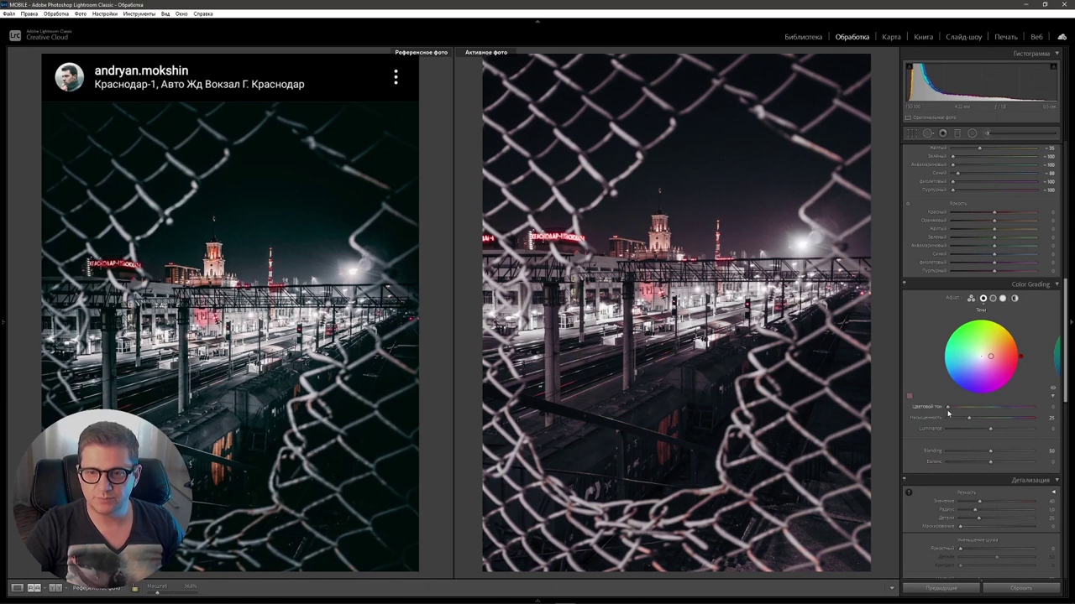
pyautogui.moveTo(957, 409); pyautogui.dragTo(996, 409)
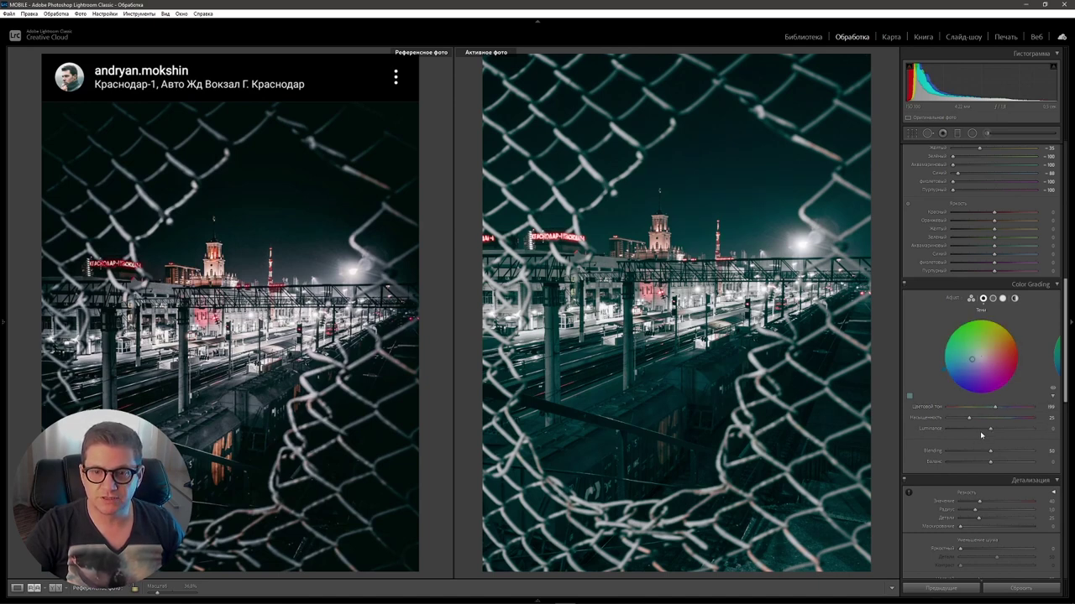
pyautogui.moveTo(969, 417); pyautogui.dragTo(964, 419)
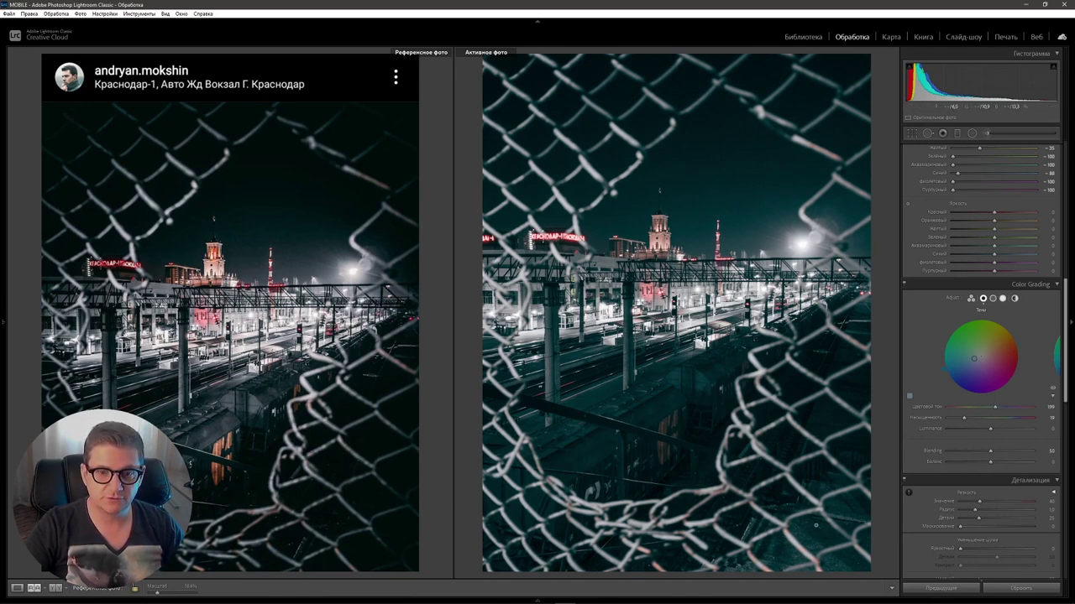
pyautogui.moveTo(1065, 386); pyautogui.dragTo(1072, 571)
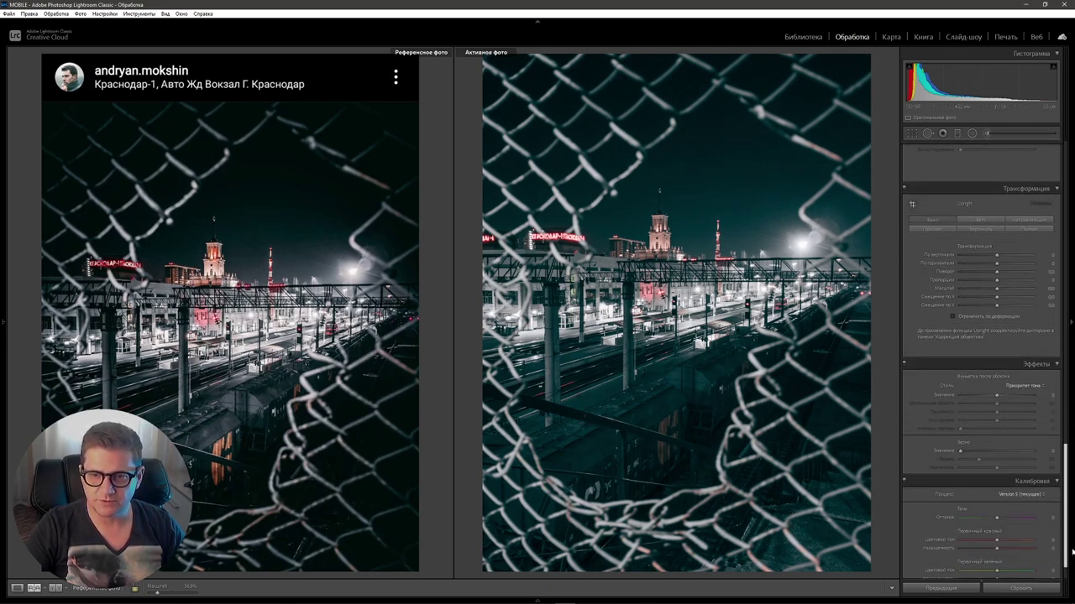
# Add a dark post-crop vignette, deepening it from -40 to -60
pyautogui.moveTo(997, 356); pyautogui.dragTo(982, 355)
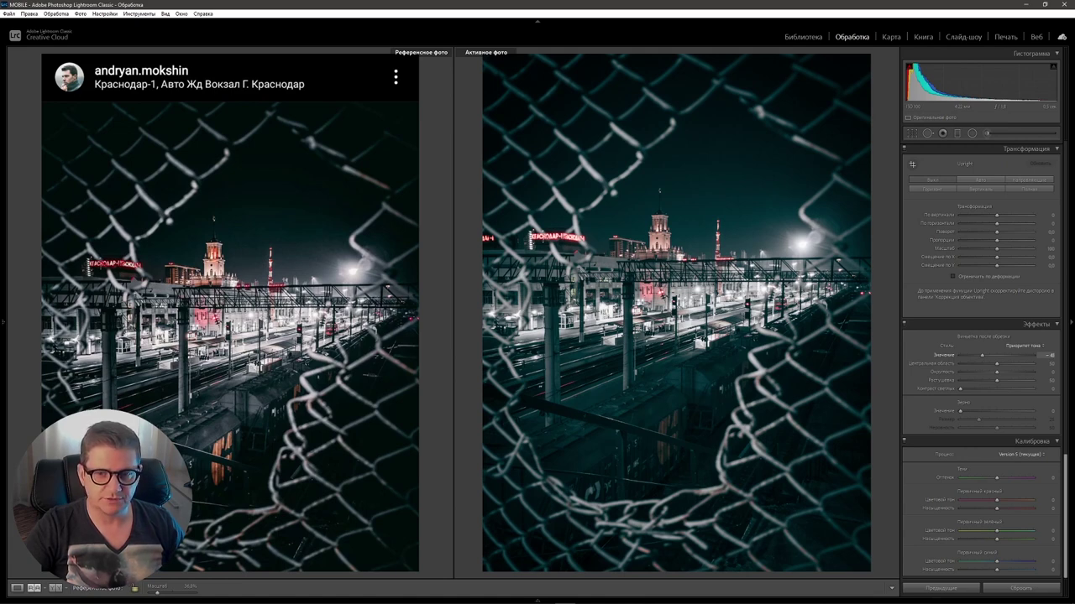
pyautogui.moveTo(982, 355); pyautogui.dragTo(988, 367)
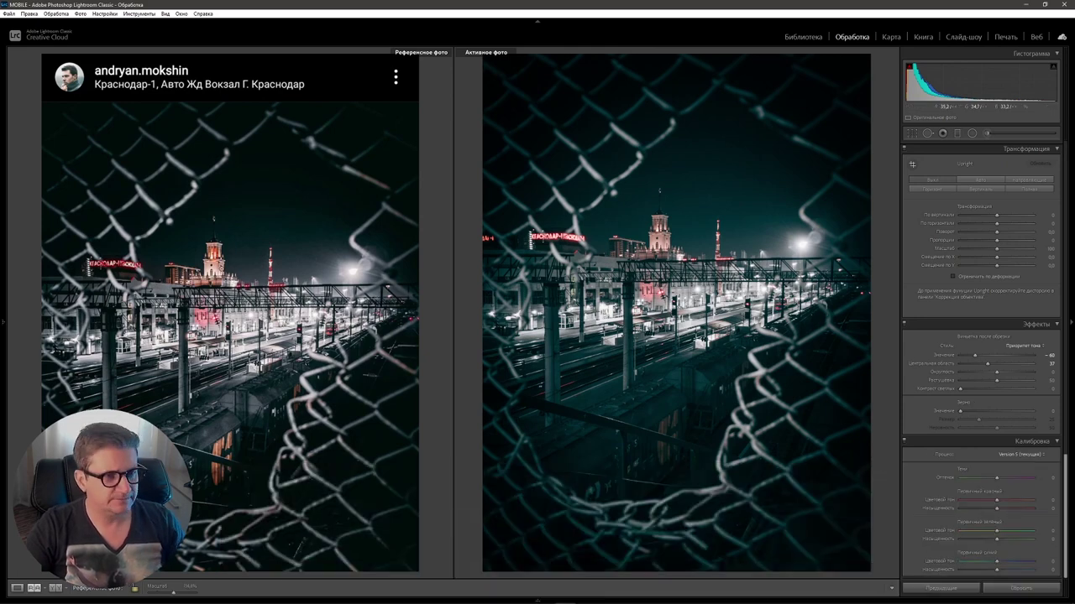
# Zoom both photos onto the station tower and drop Color Grading Shadows saturation to 3
pyautogui.click(239, 241)
pyautogui.moveTo(189, 593); pyautogui.dragTo(156, 593)
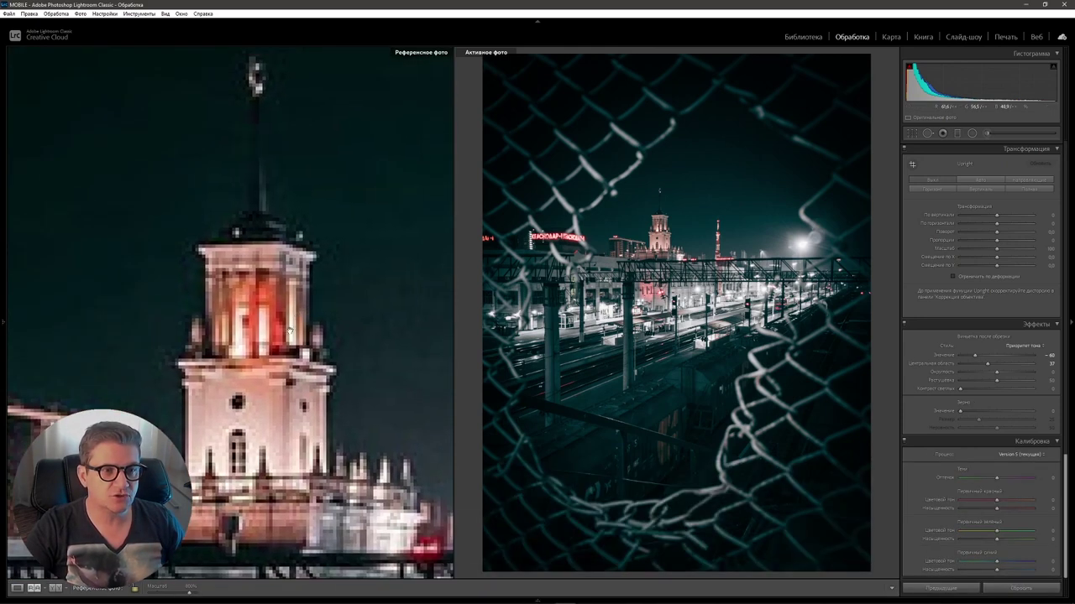
pyautogui.click(660, 190)
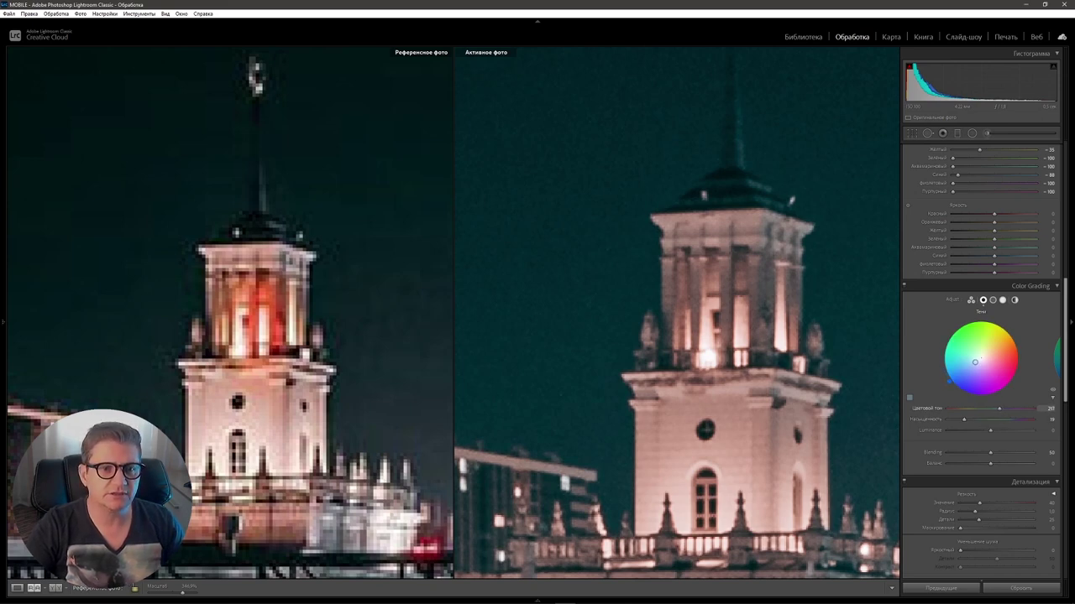
pyautogui.moveTo(964, 419)
pyautogui.mouseDown()
pyautogui.moveTo(951, 422)
pyautogui.moveTo(1046, 412)
pyautogui.mouseUp()
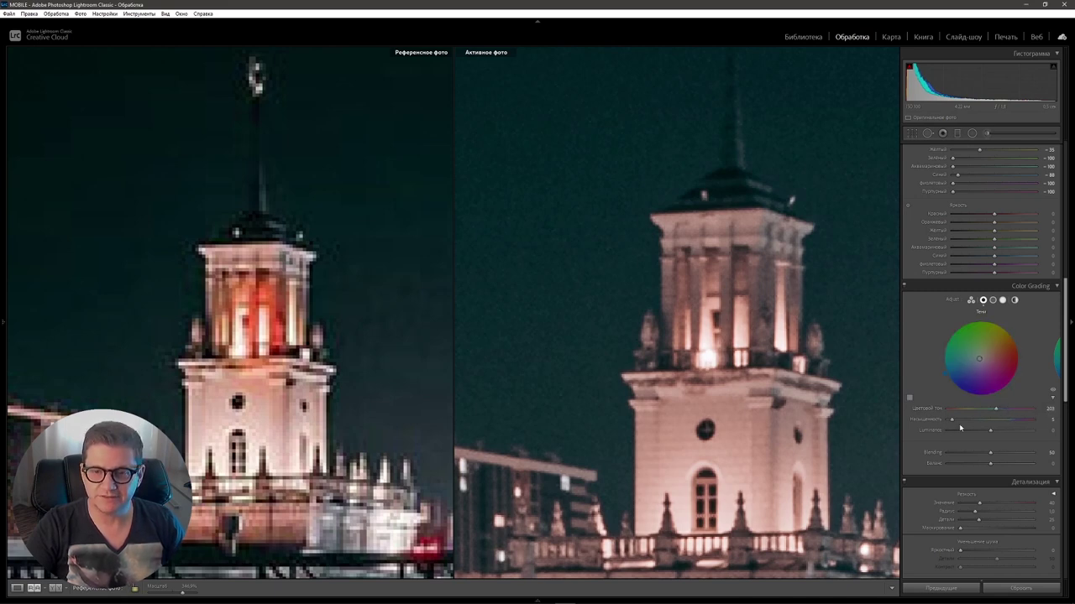
pyautogui.moveTo(1066, 375); pyautogui.dragTo(1065, 237)
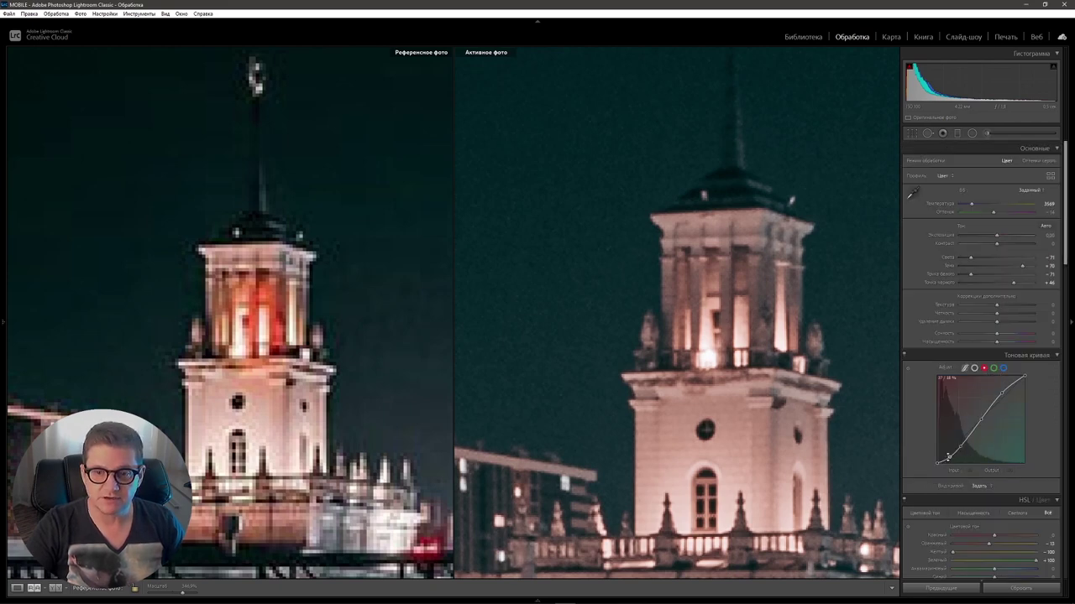
# Open the Adjustment Brush panel for local painting on the tower photo
pyautogui.press('alt')
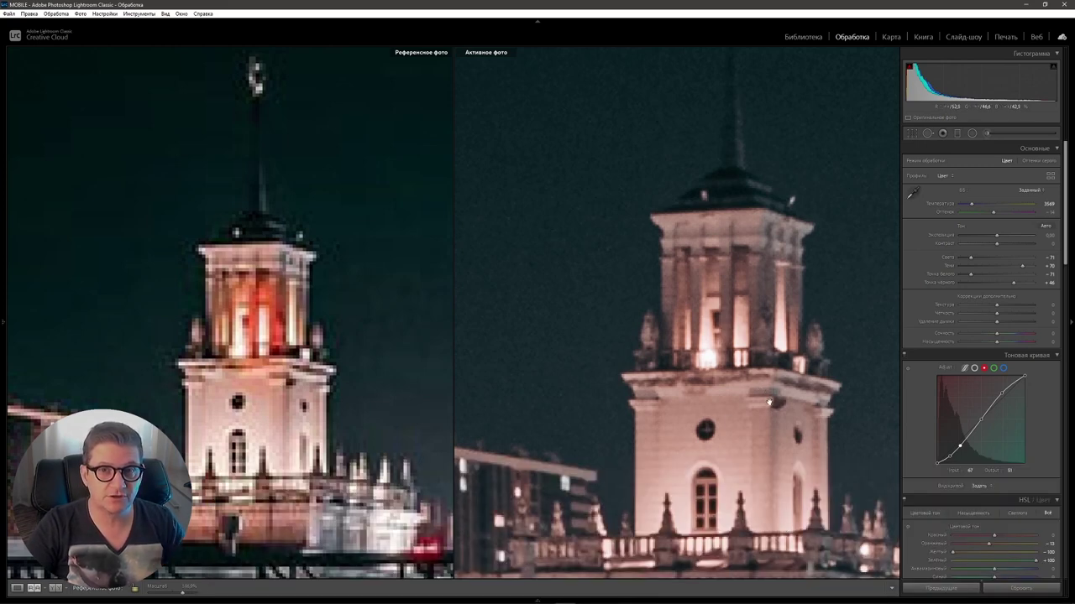
pyautogui.click(987, 133)
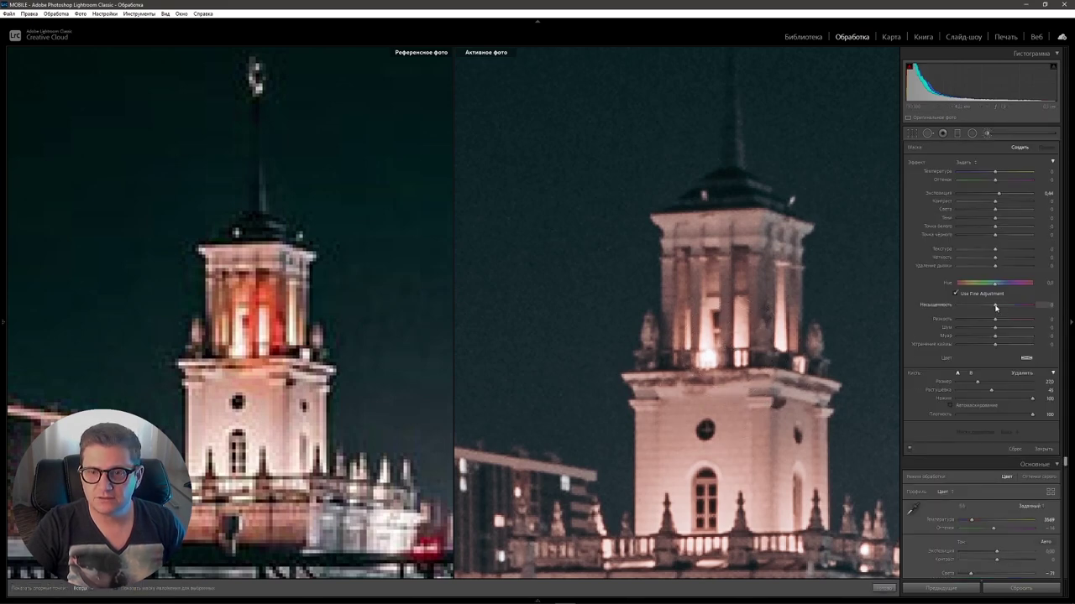
# Brush the tower's lit windows warmer at Temperature about 22, then fit both photos in view
pyautogui.doubleClick(999, 194)
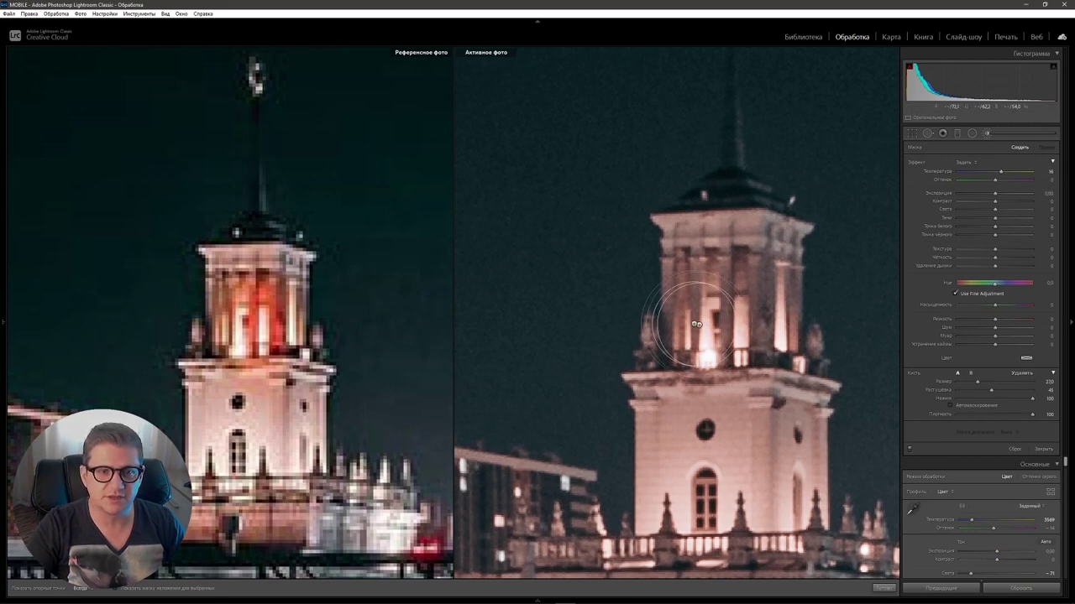
pyautogui.scroll(-2, 737, 277)
pyautogui.moveTo(738, 277); pyautogui.dragTo(722, 285)
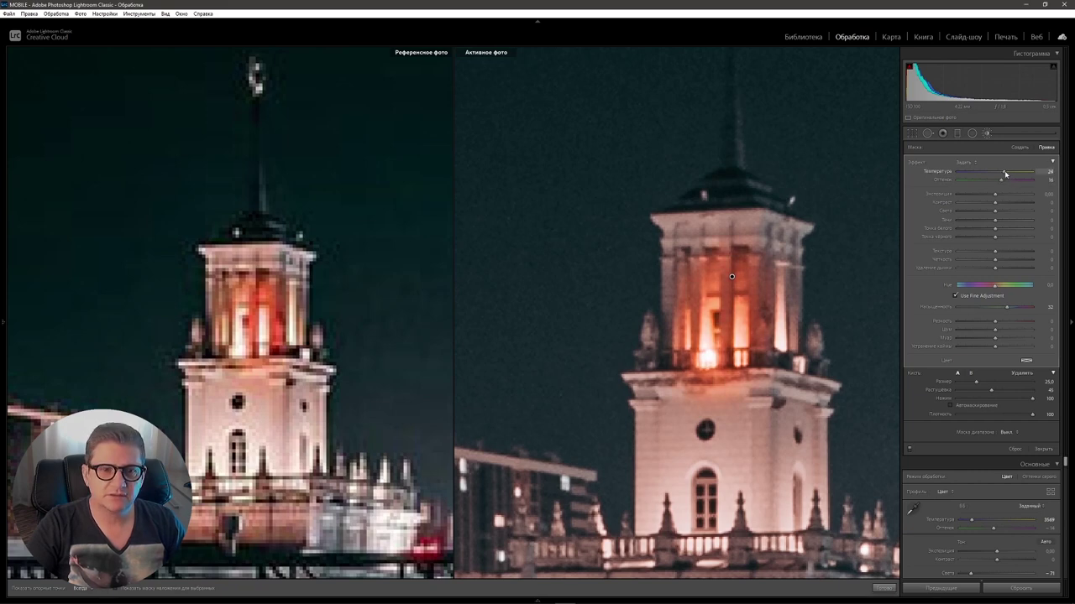
pyautogui.moveTo(1000, 171); pyautogui.dragTo(1002, 172)
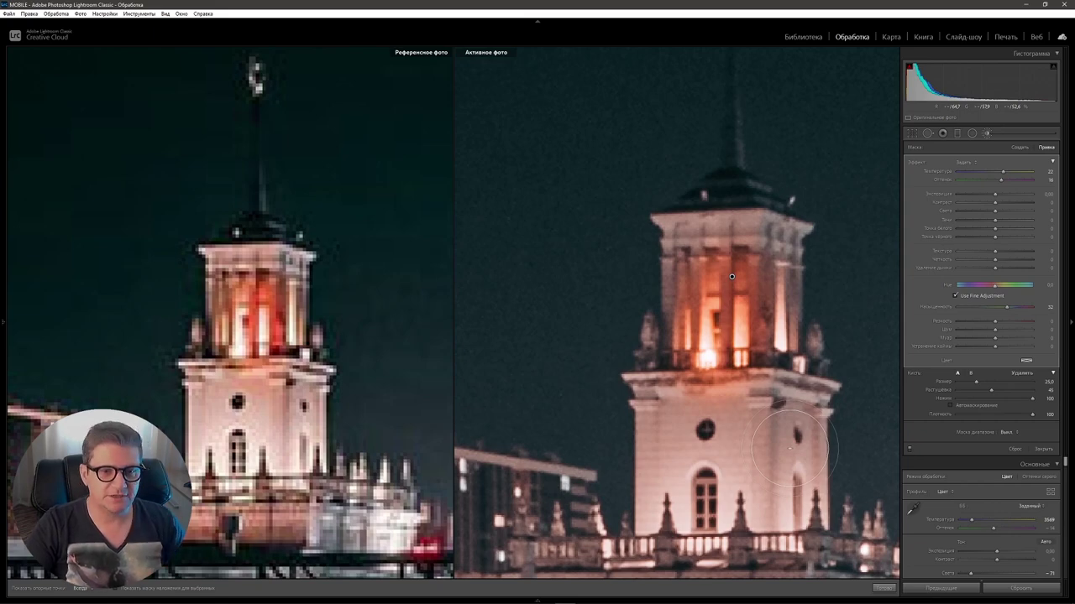
pyautogui.press('z')
pyautogui.click(334, 388)
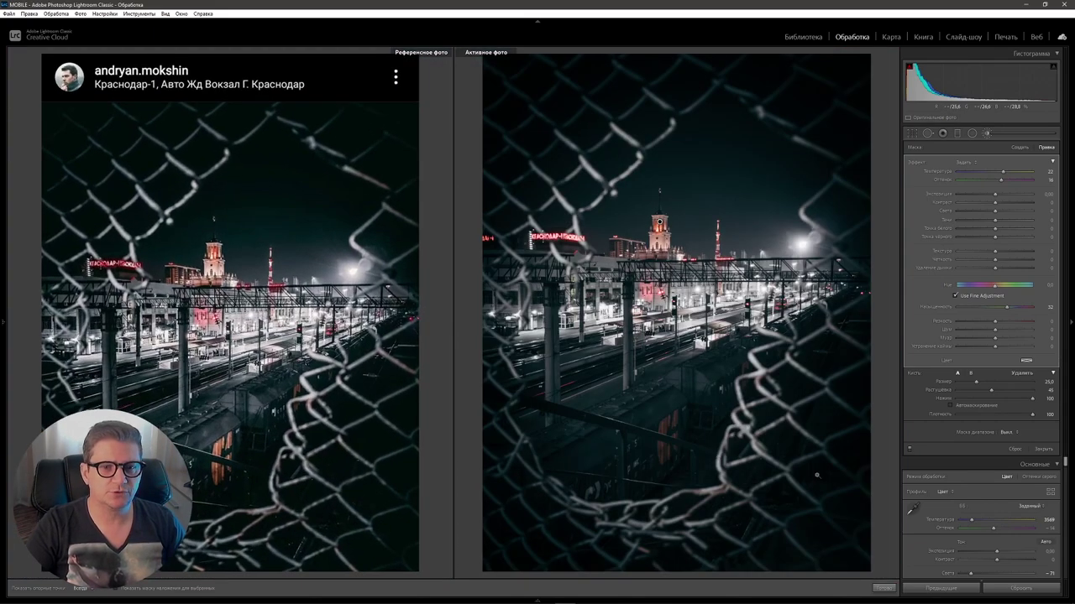
# Close the brush panel and raise global Contrast to +22 before a new brush adjustment
pyautogui.press('k')
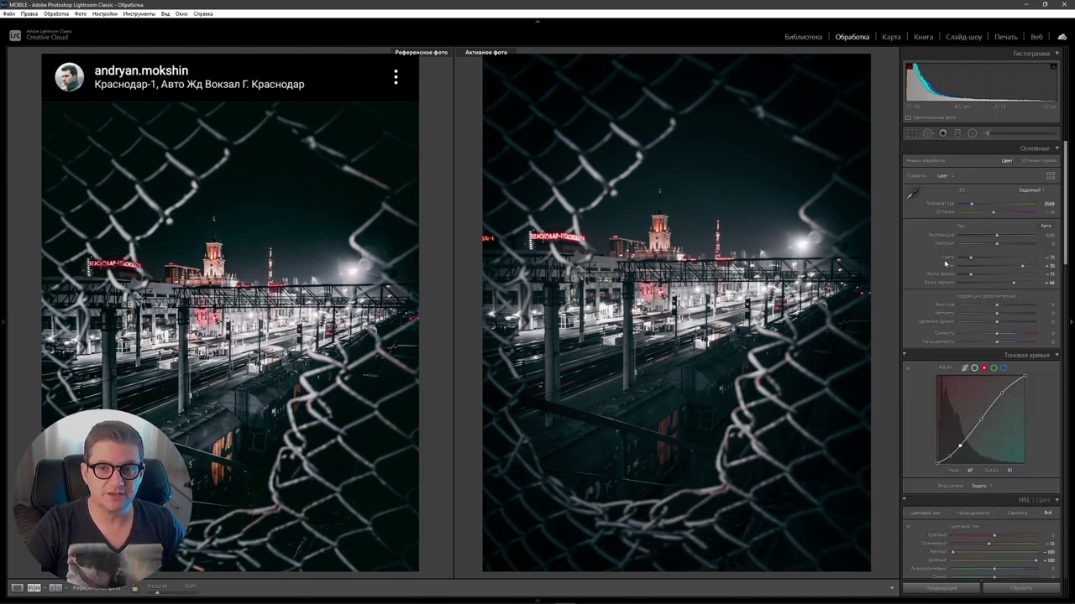
pyautogui.moveTo(997, 247)
pyautogui.mouseDown()
pyautogui.moveTo(1014, 246)
pyautogui.moveTo(1005, 245)
pyautogui.mouseUp()
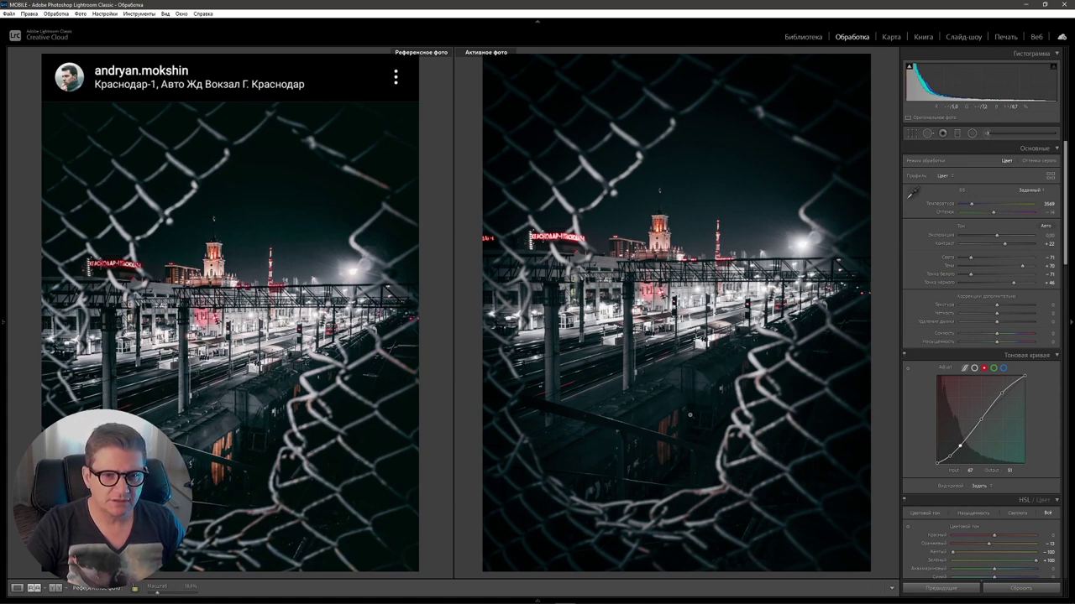
pyautogui.click(987, 134)
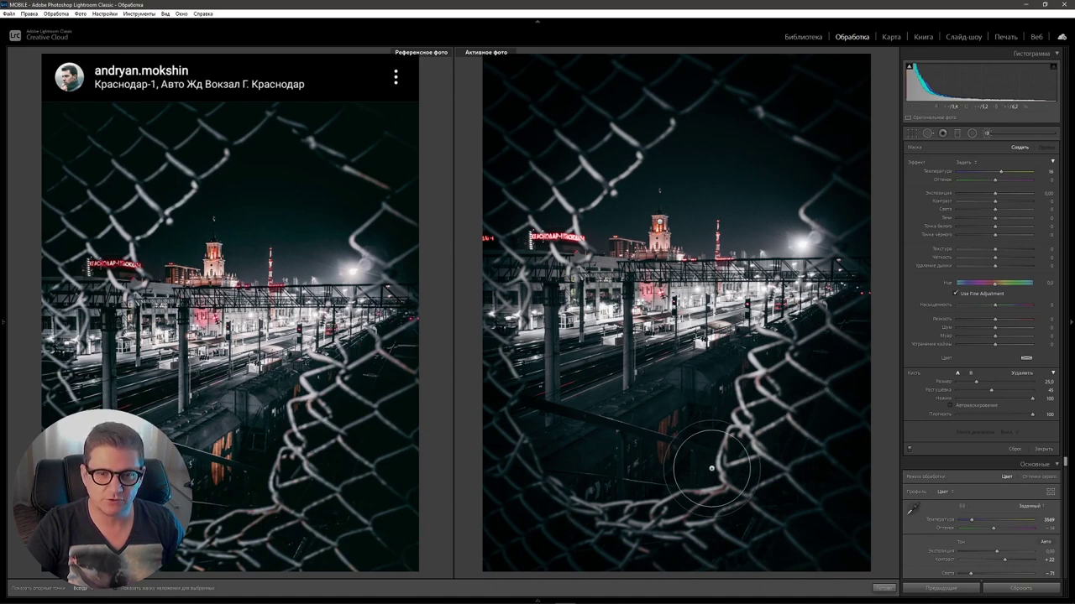
# Paint a slightly warm brush mask over the lower train area and lower its exposure a little
pyautogui.scroll(-3, 697, 460)
pyautogui.doubleClick(995, 172)
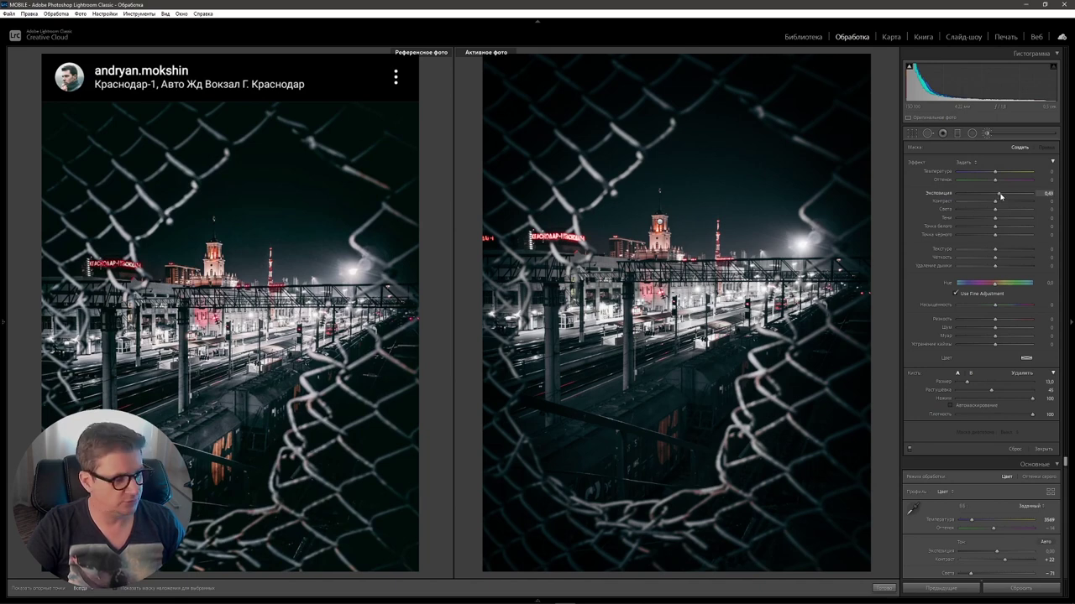
pyautogui.moveTo(668, 430); pyautogui.dragTo(675, 418)
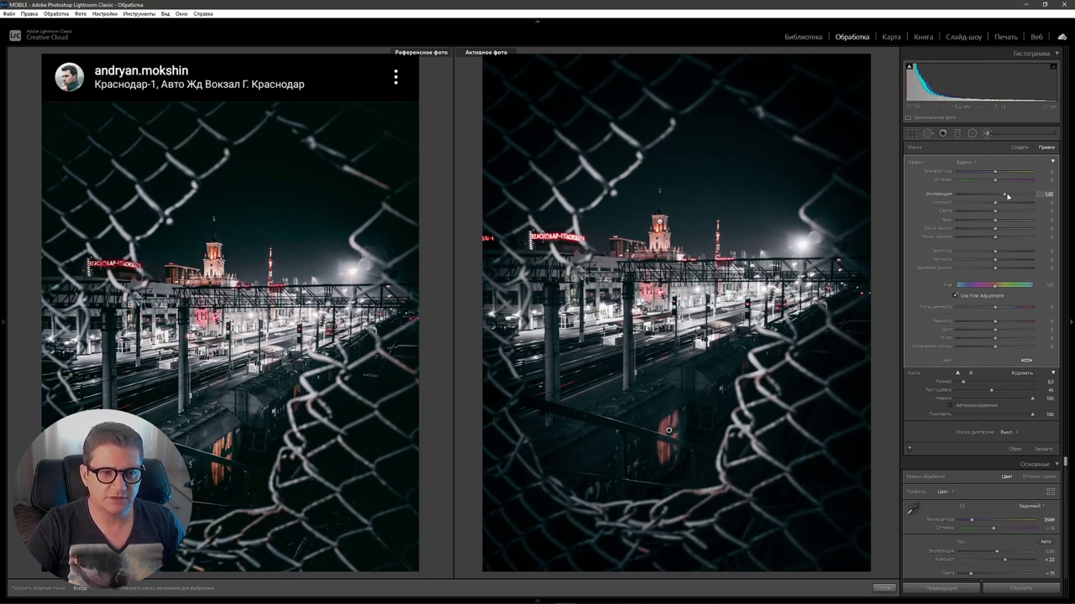
pyautogui.moveTo(994, 171); pyautogui.dragTo(998, 171)
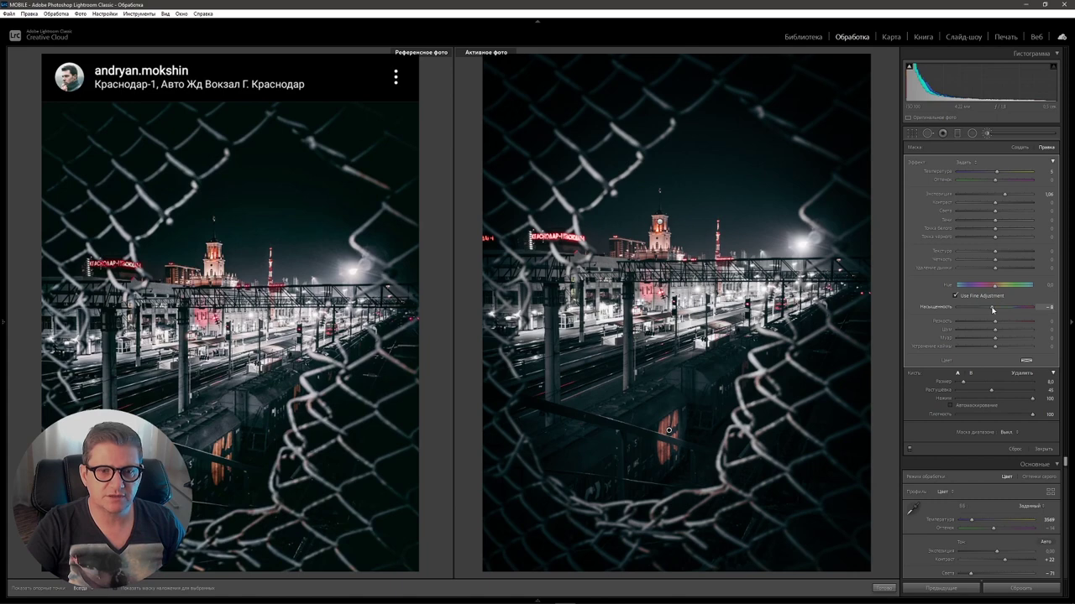
pyautogui.press('k')
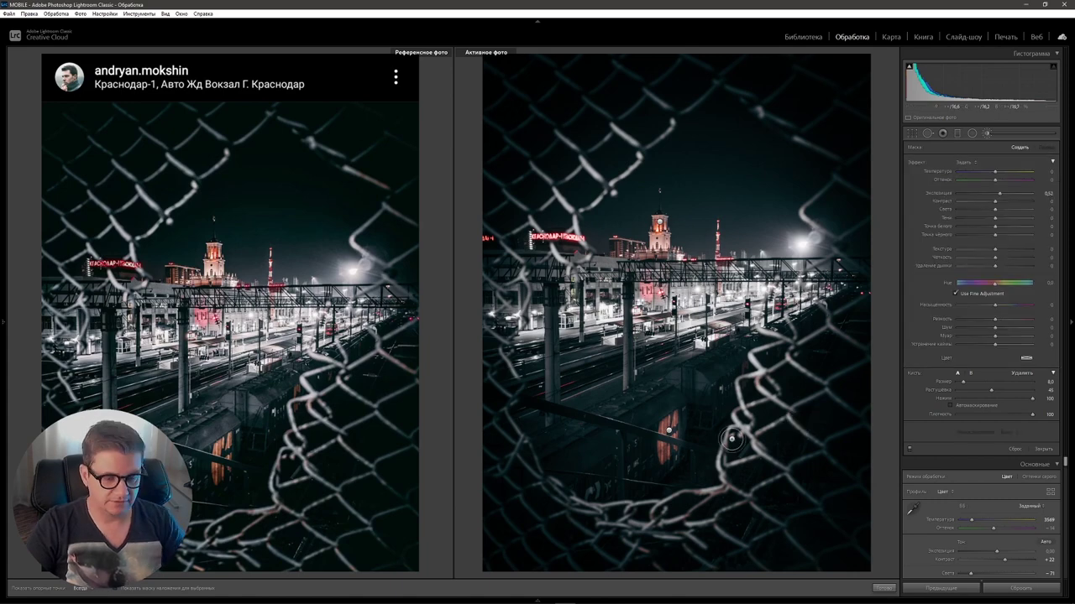
pyautogui.click(988, 133)
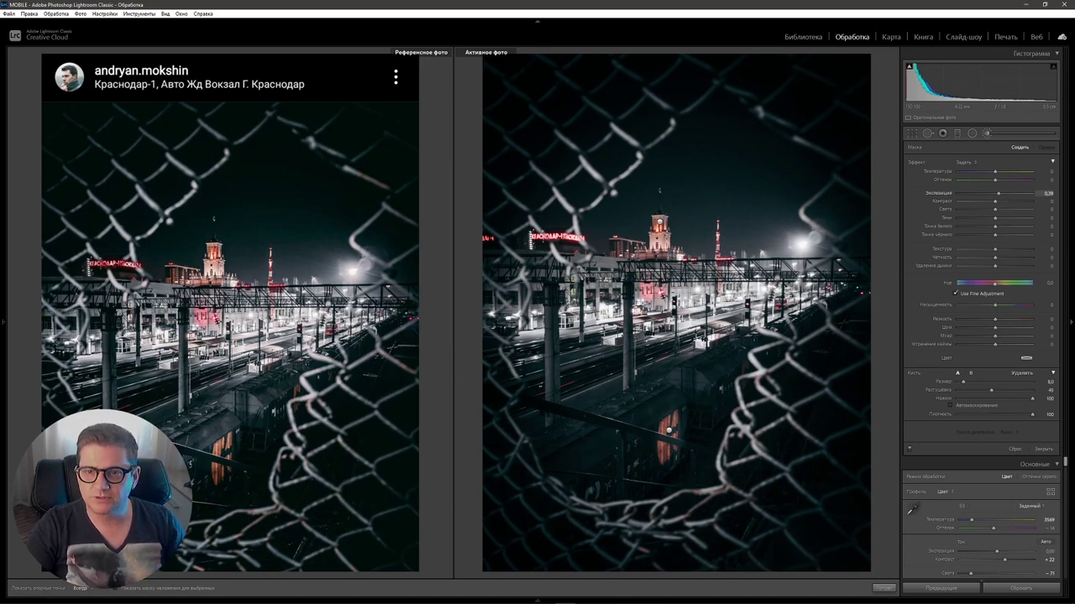
pyautogui.moveTo(997, 193); pyautogui.dragTo(996, 193)
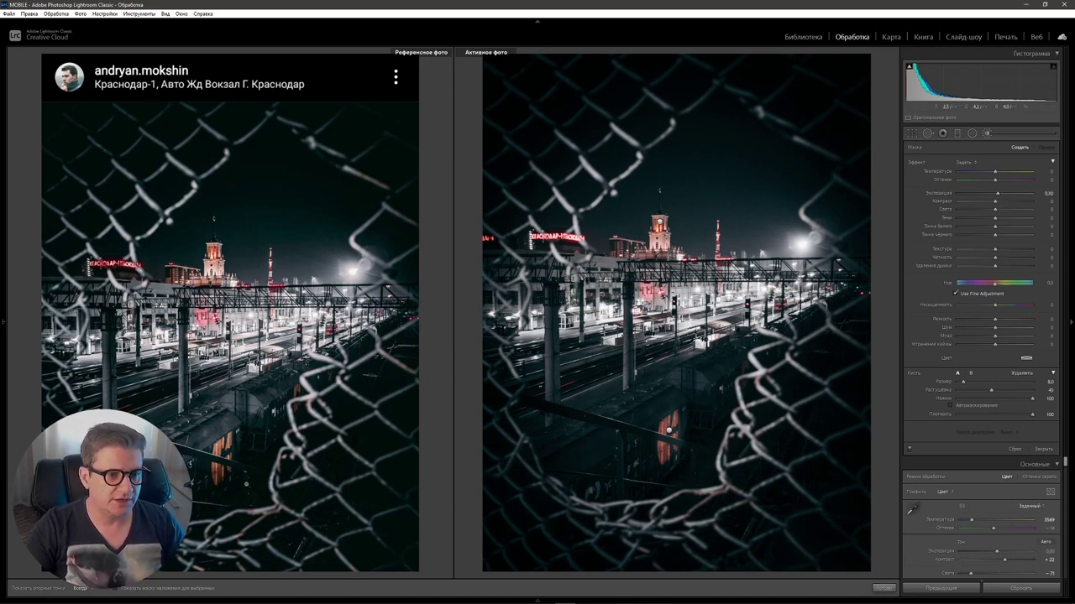
# Enlarge the brush, paint over the dark lower-left carriages, then close the brush panel
pyautogui.scroll(3, 595, 450)
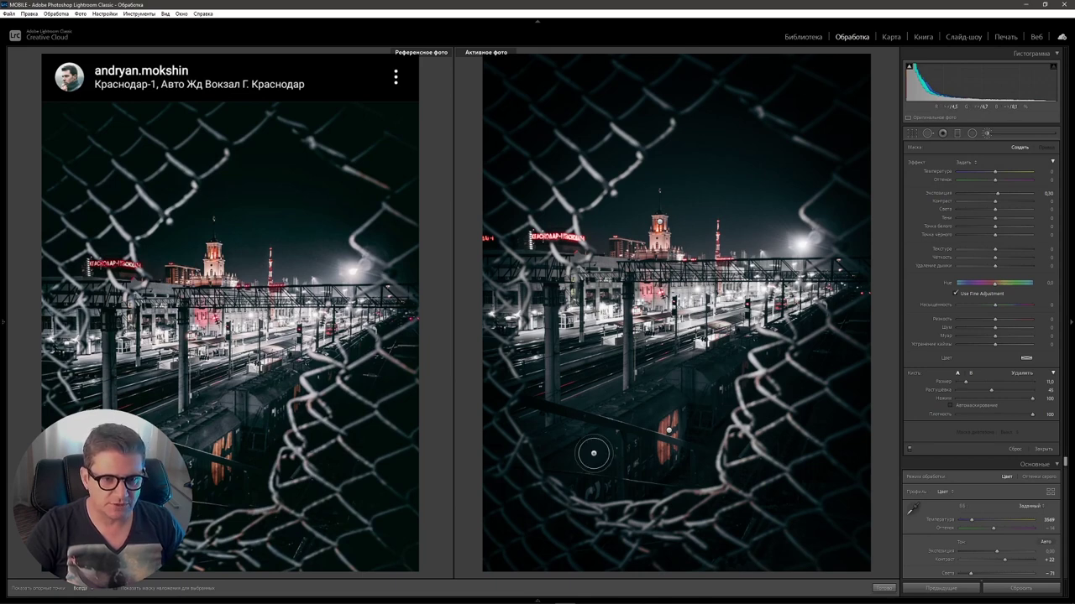
pyautogui.scroll(3, 592, 450)
pyautogui.press('h')
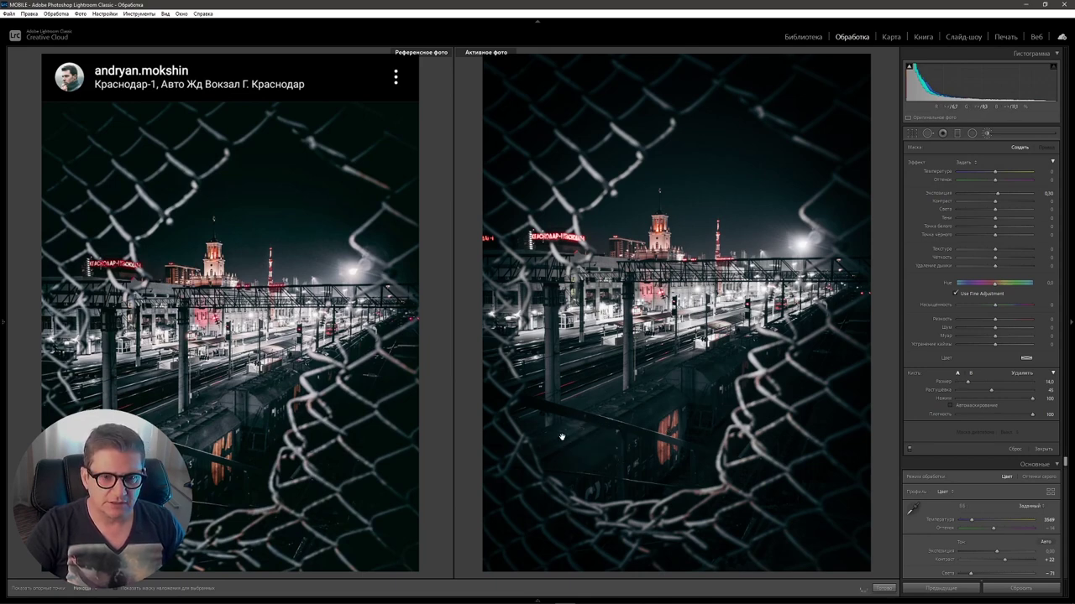
pyautogui.moveTo(560, 442); pyautogui.dragTo(683, 391)
pyautogui.scroll(-9, 730, 445)
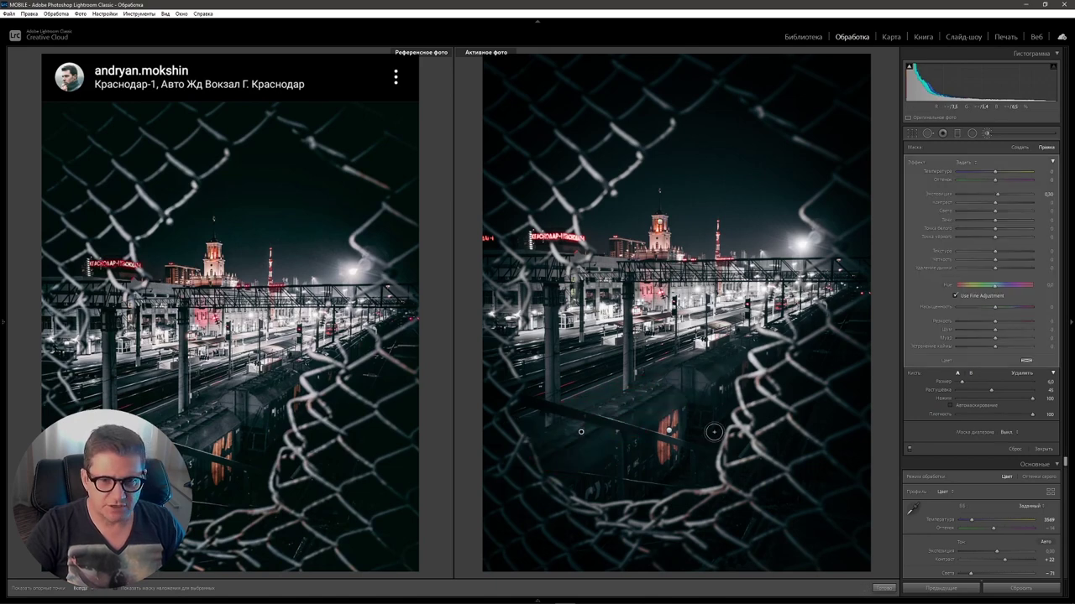
pyautogui.press('h')
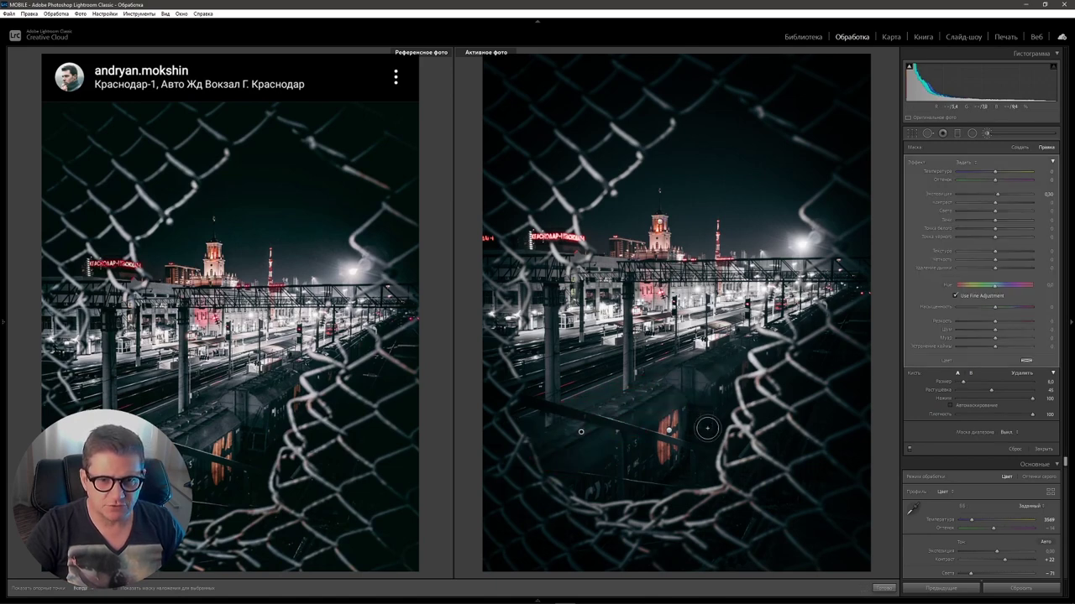
pyautogui.scroll(1, 707, 416)
pyautogui.press('h')
pyautogui.scroll(2, 718, 436)
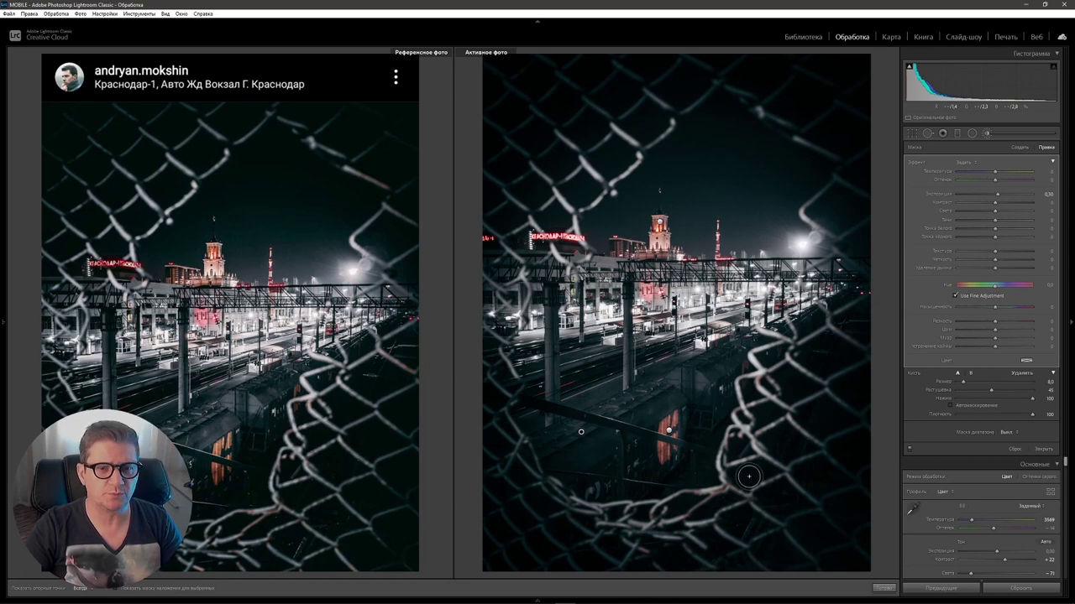
pyautogui.press('Return')
pyautogui.click(1043, 449)
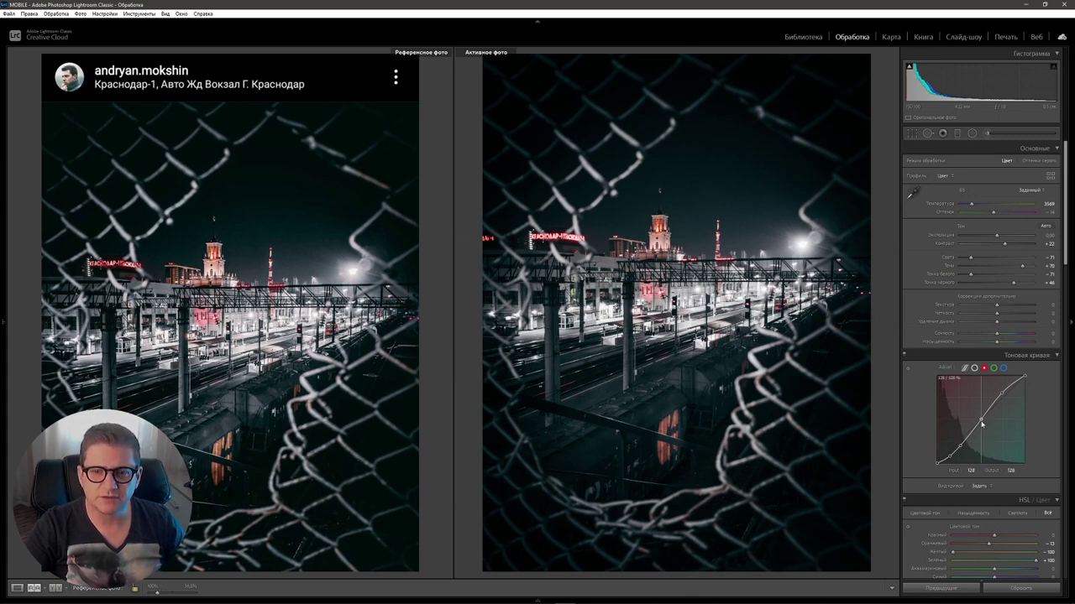
# Show the Navigator and collections side panel and reopen the Adjustment Brush
pyautogui.press('F7')
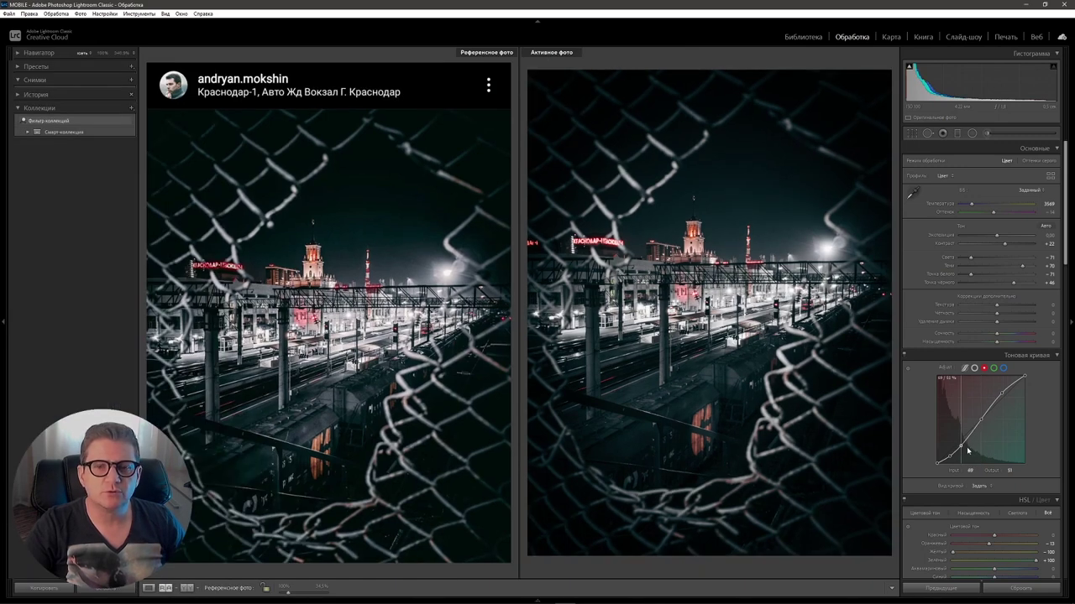
pyautogui.press('alt')
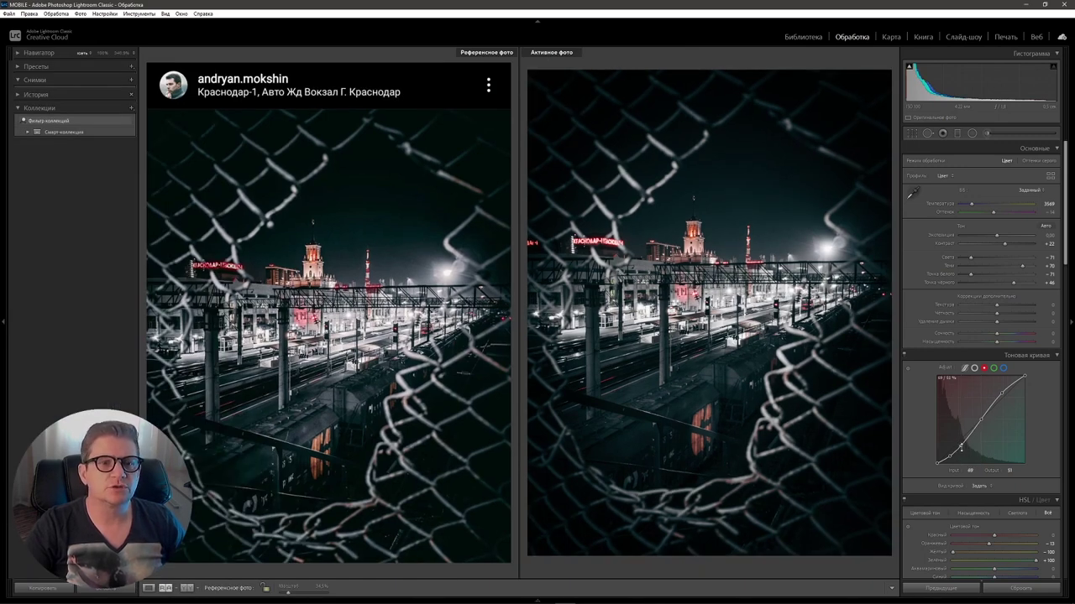
pyautogui.press('k')
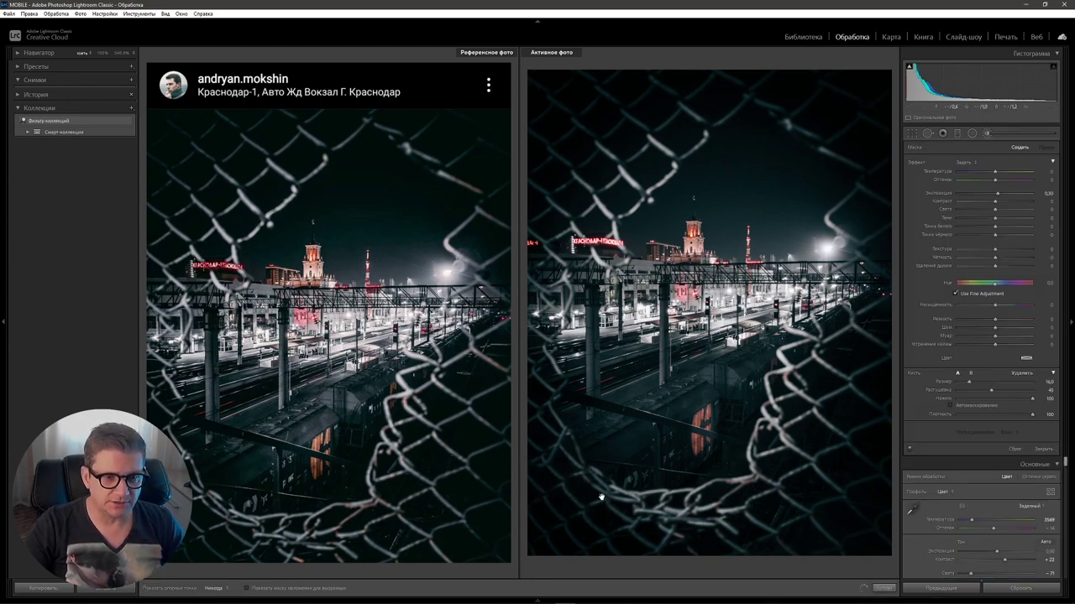
# Paint an exposure brush stroke over the lower carriages and toggle the edit pins off and on
pyautogui.moveTo(601, 497); pyautogui.dragTo(563, 470)
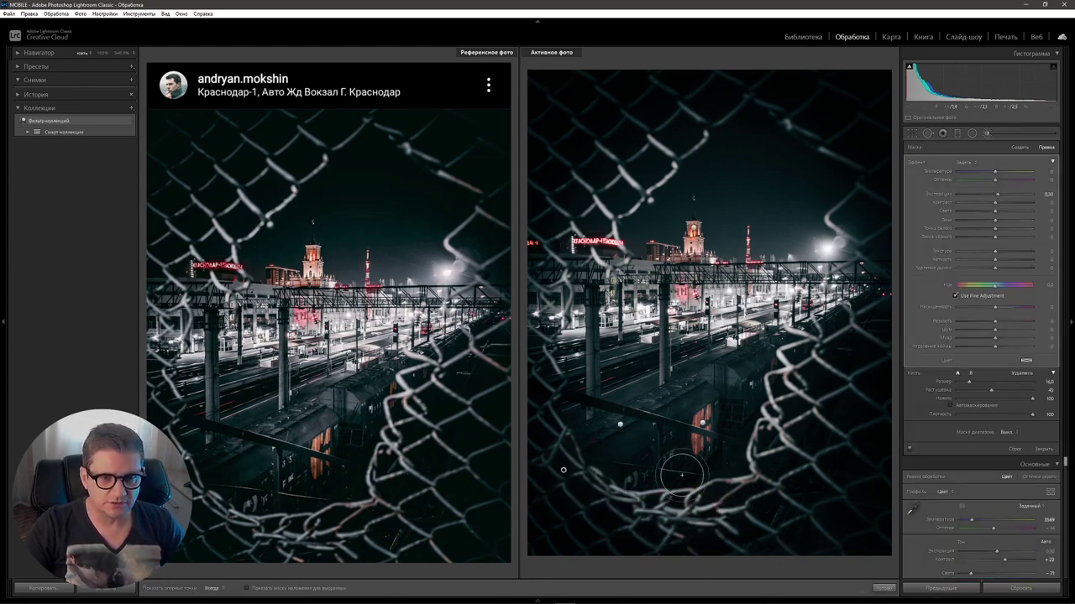
pyautogui.press('h')
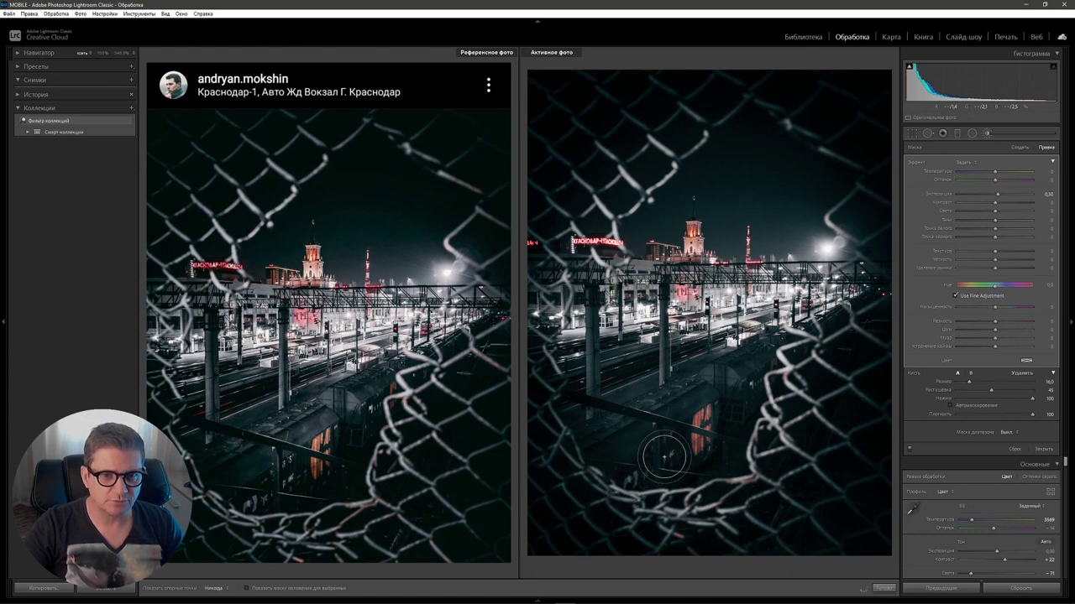
pyautogui.press('h')
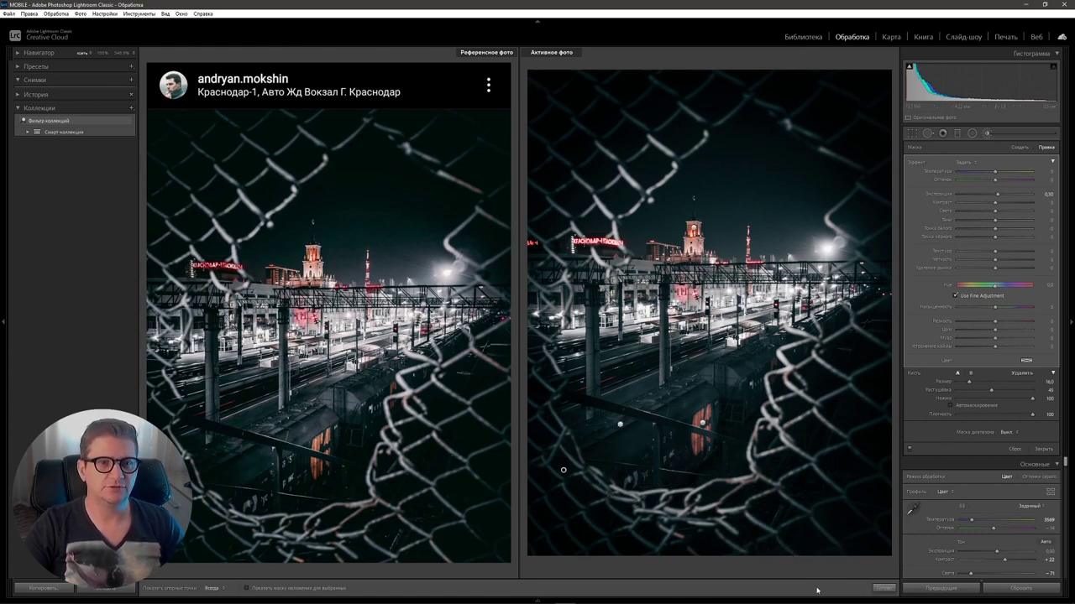